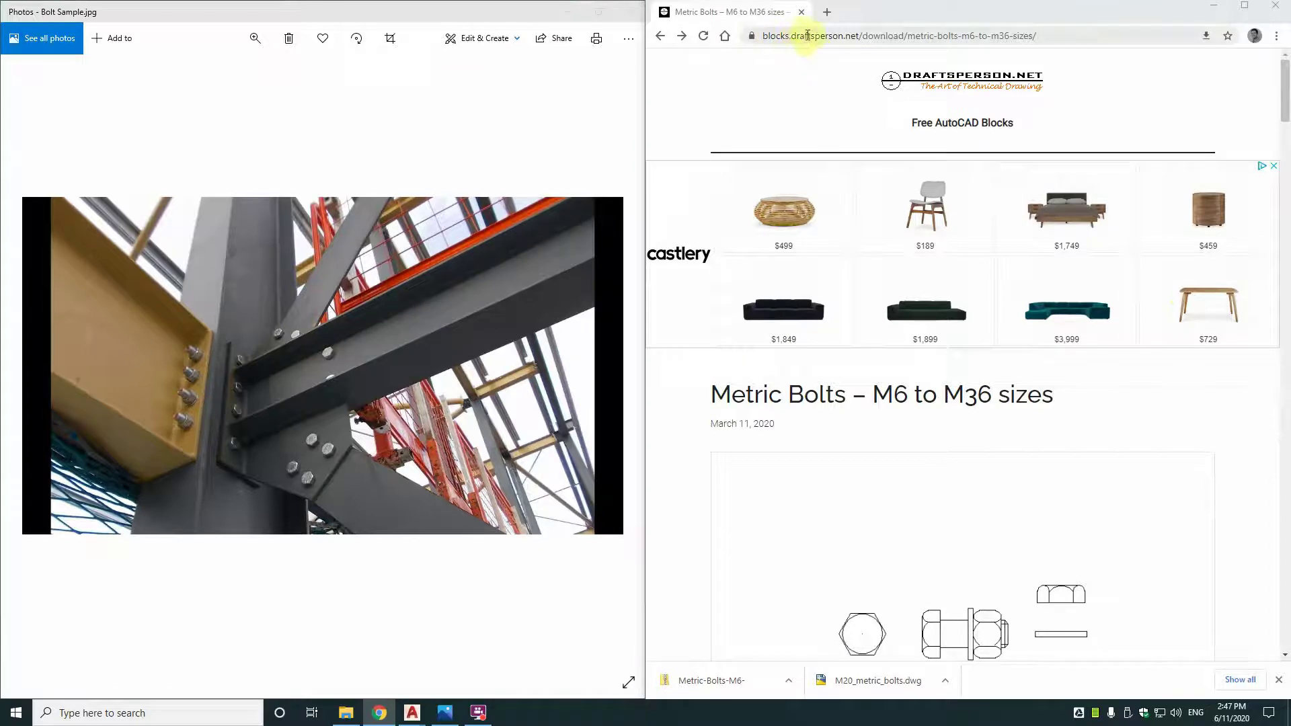
Show the Metric Bolts Description tab and read the sizes, M6 through M36.
scroll(947, 325, "down", 4)
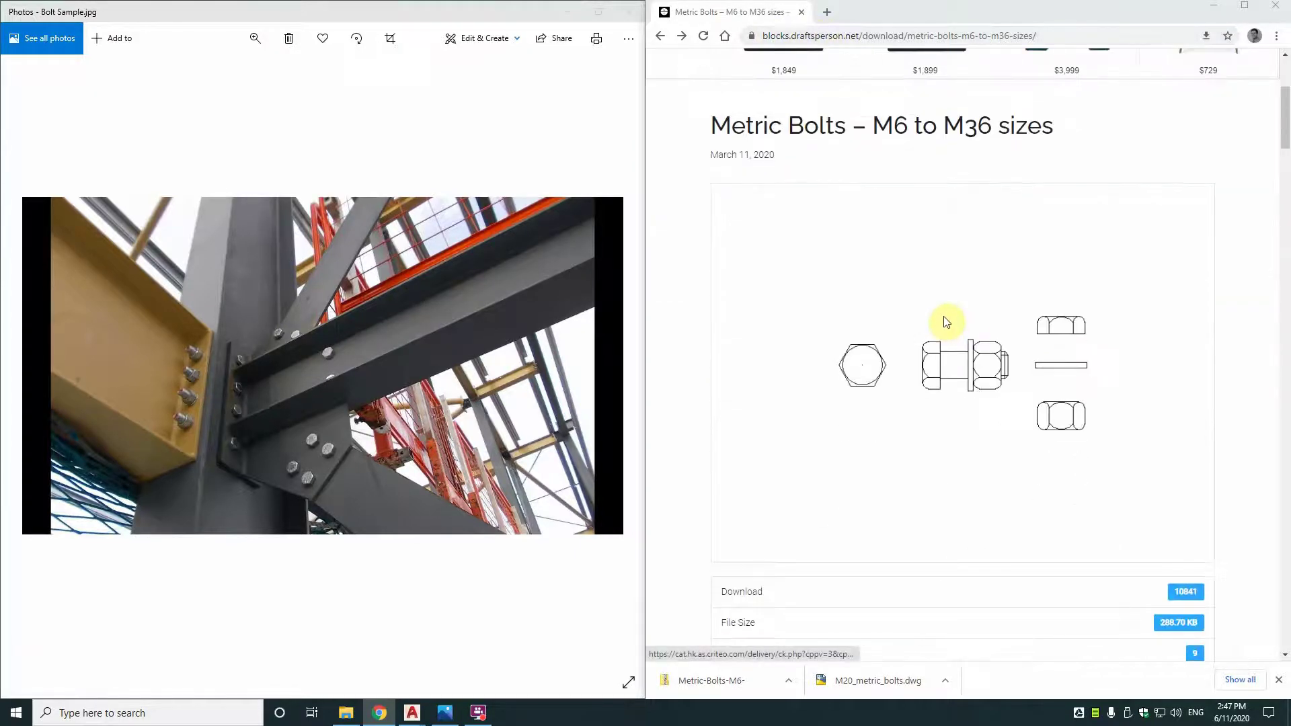
scroll(955, 316, "down", 2)
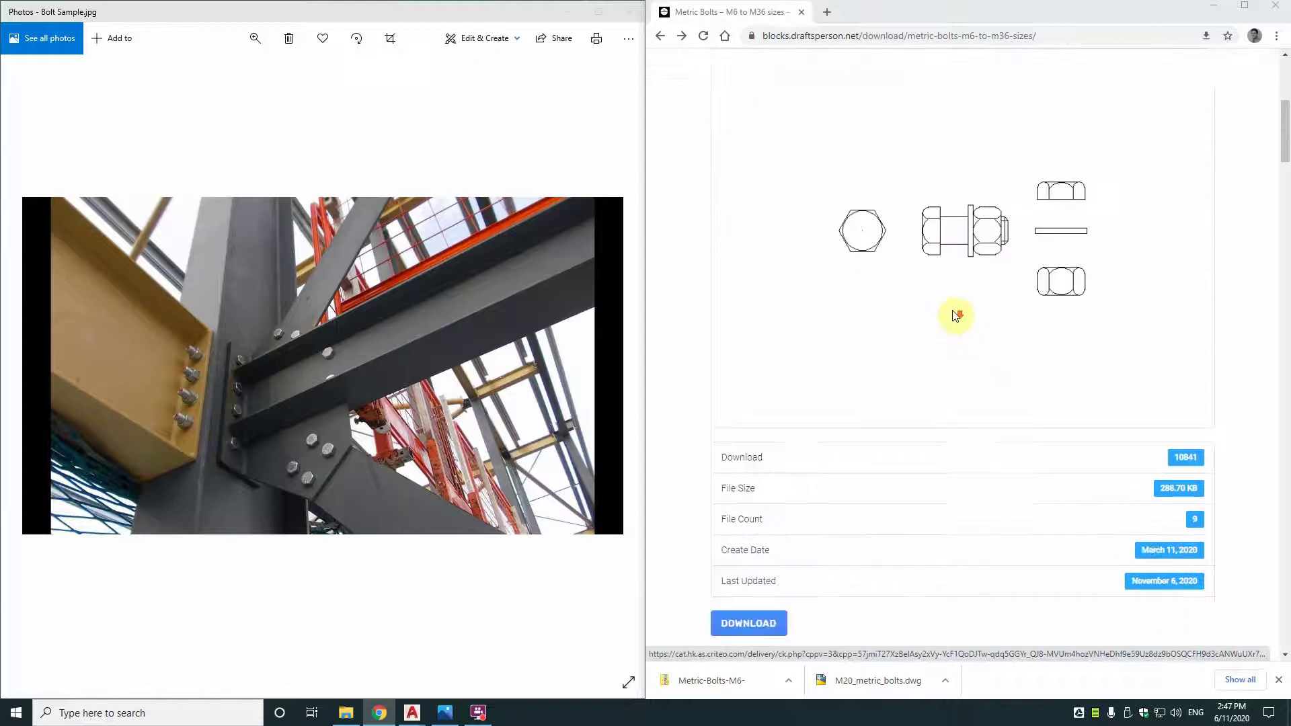
scroll(963, 313, "down", 3)
scroll(967, 306, "down", 2)
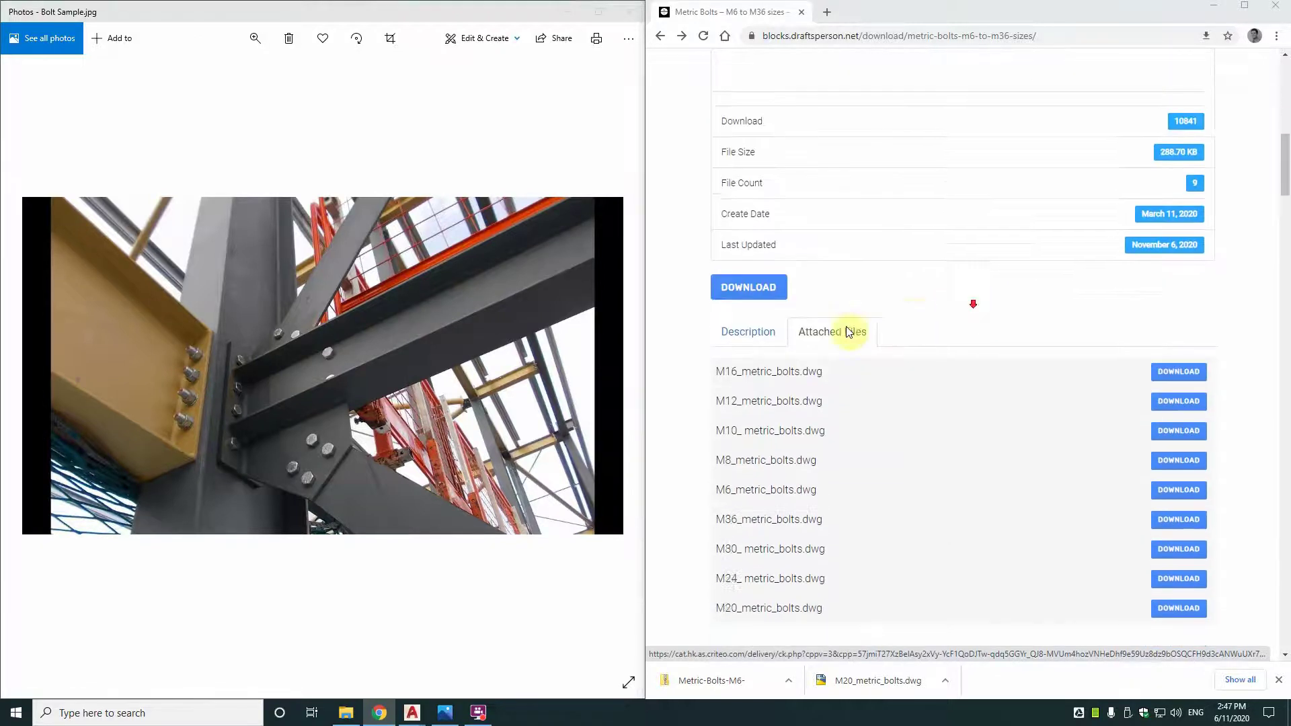
left_click(744, 335)
scroll(902, 289, "up", 6)
scroll(934, 218, "up", 3)
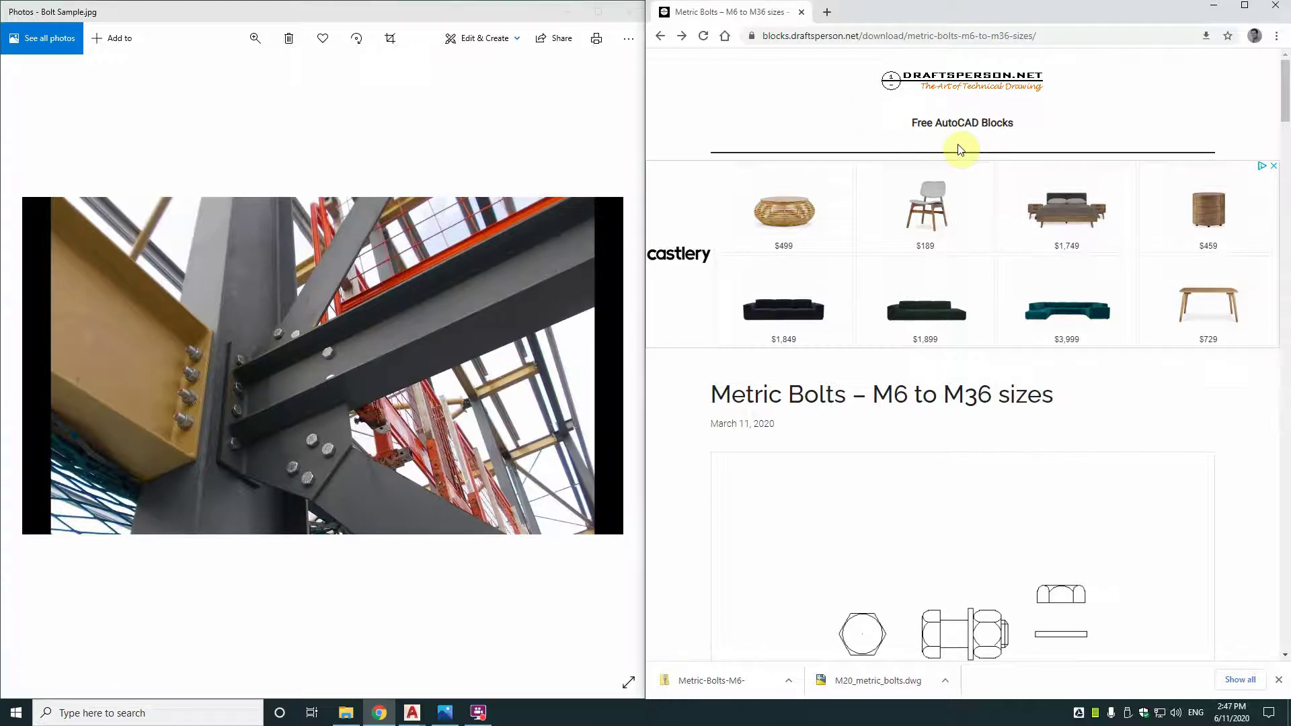
scroll(960, 150, "down", 1)
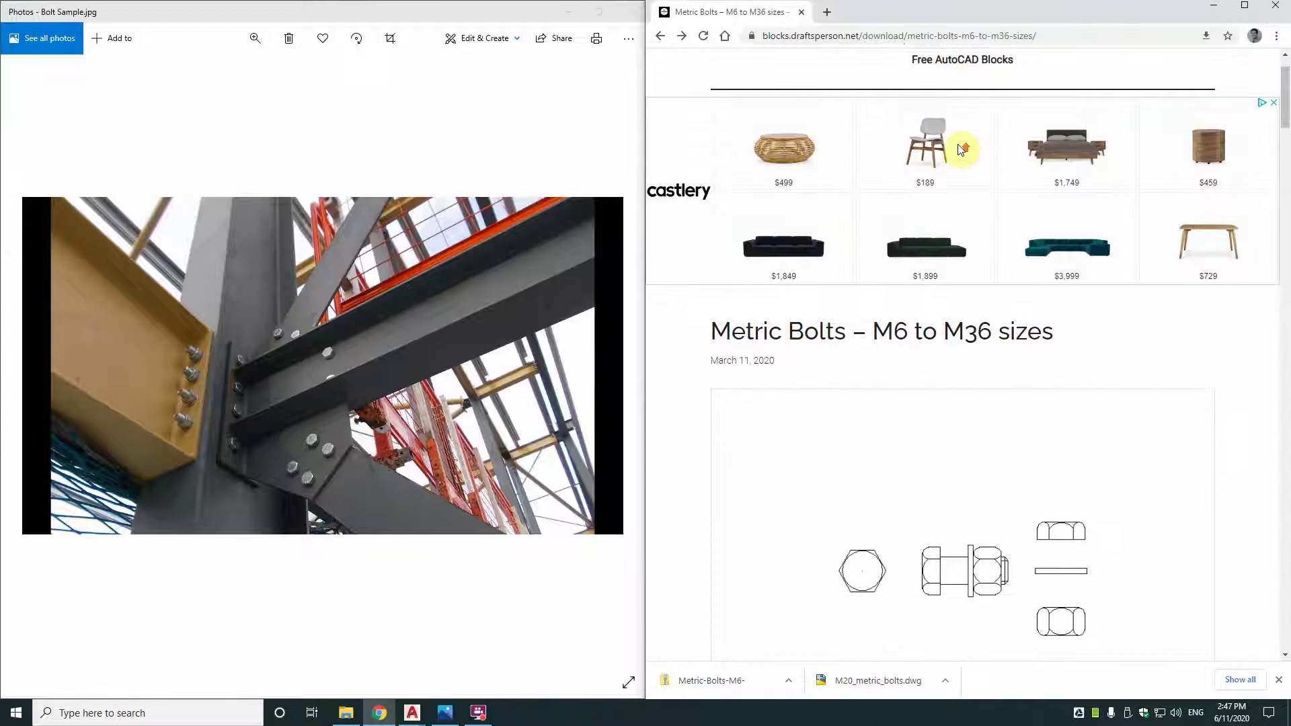
scroll(960, 149, "up", 1)
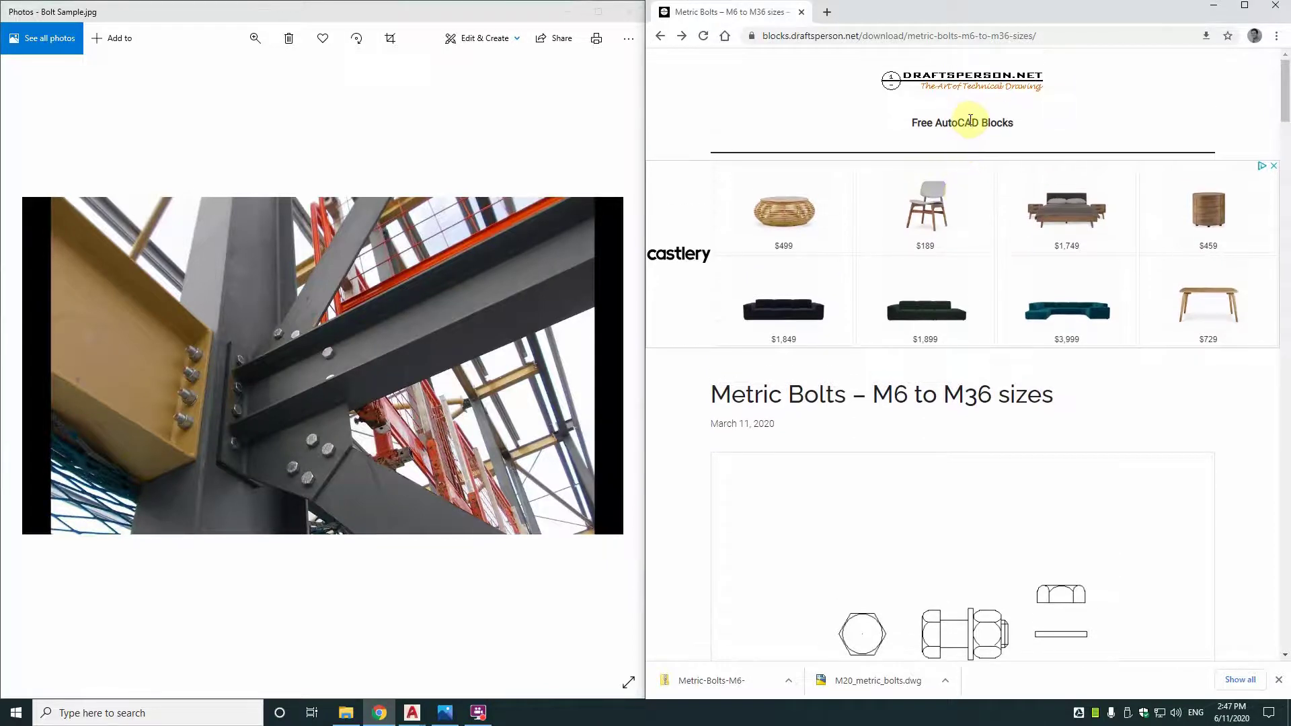
scroll(967, 125, "down", 6)
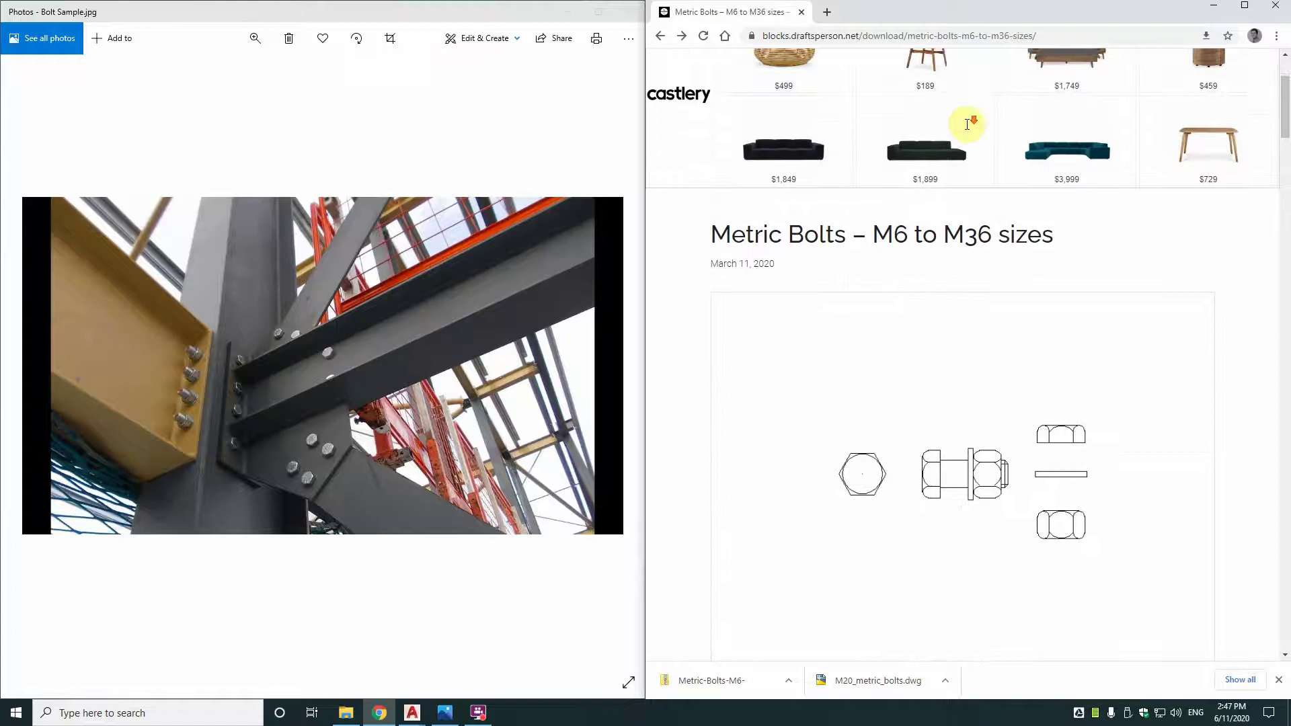
scroll(968, 125, "up", 4)
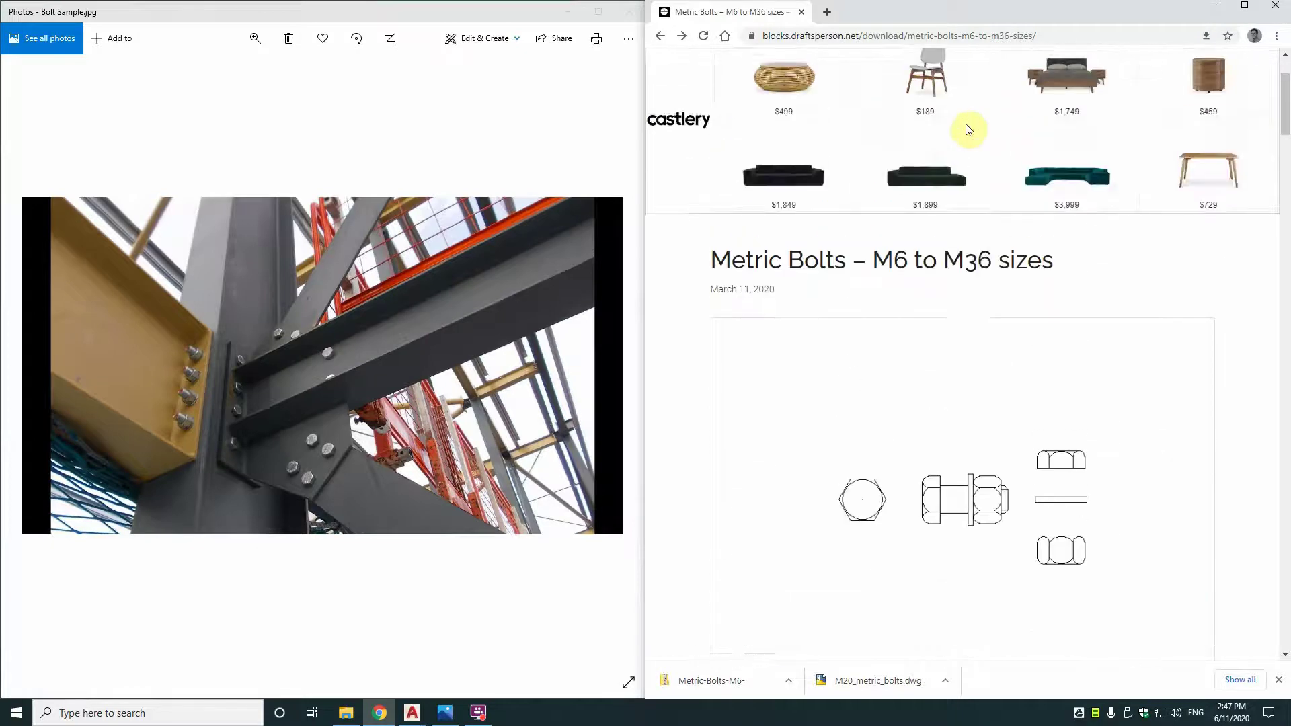
scroll(969, 129, "down", 5)
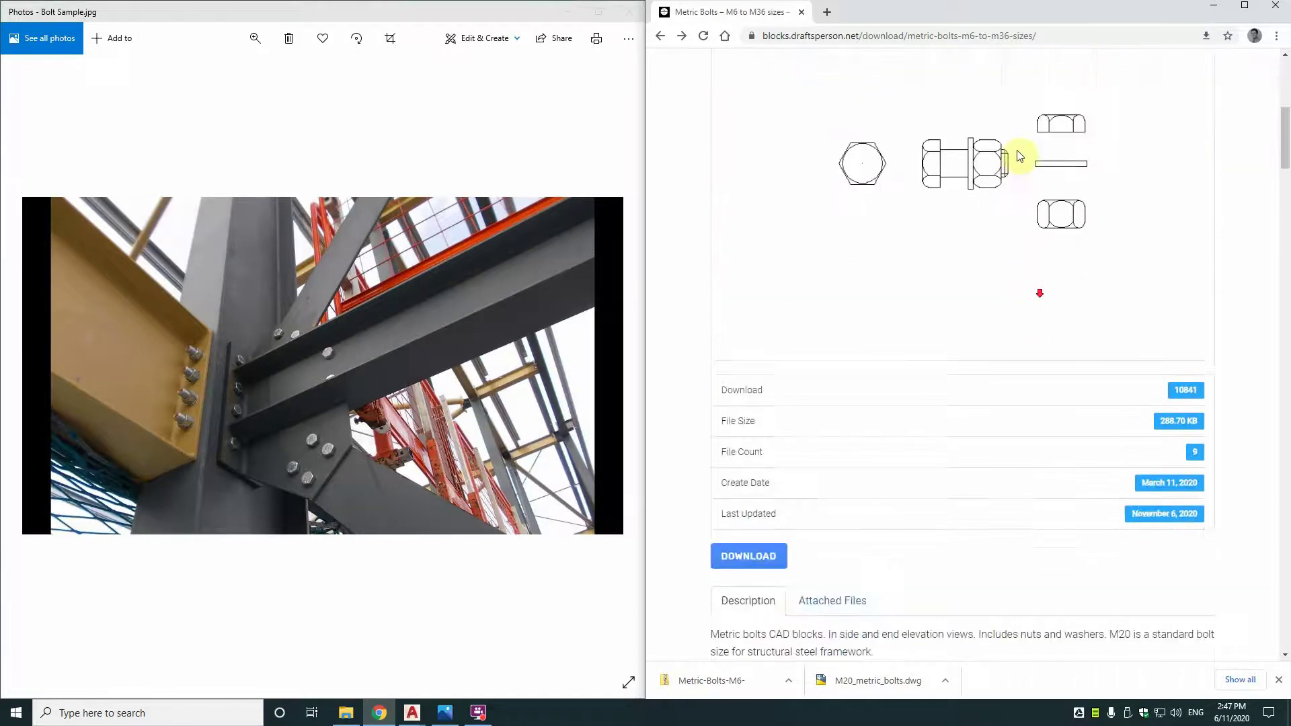
Scroll the Metric Bolts page down to the tabs below the DOWNLOAD button.
scroll(1039, 210, "down", 3)
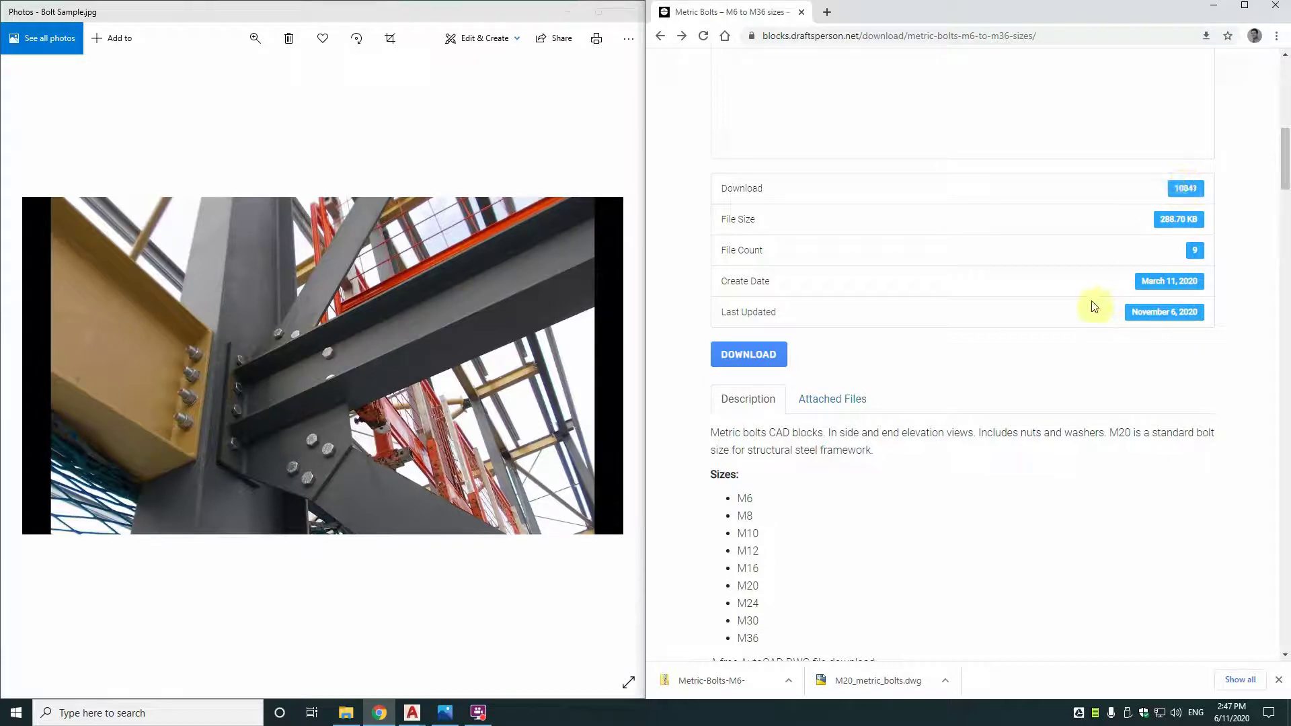
scroll(1049, 312, "up", 3)
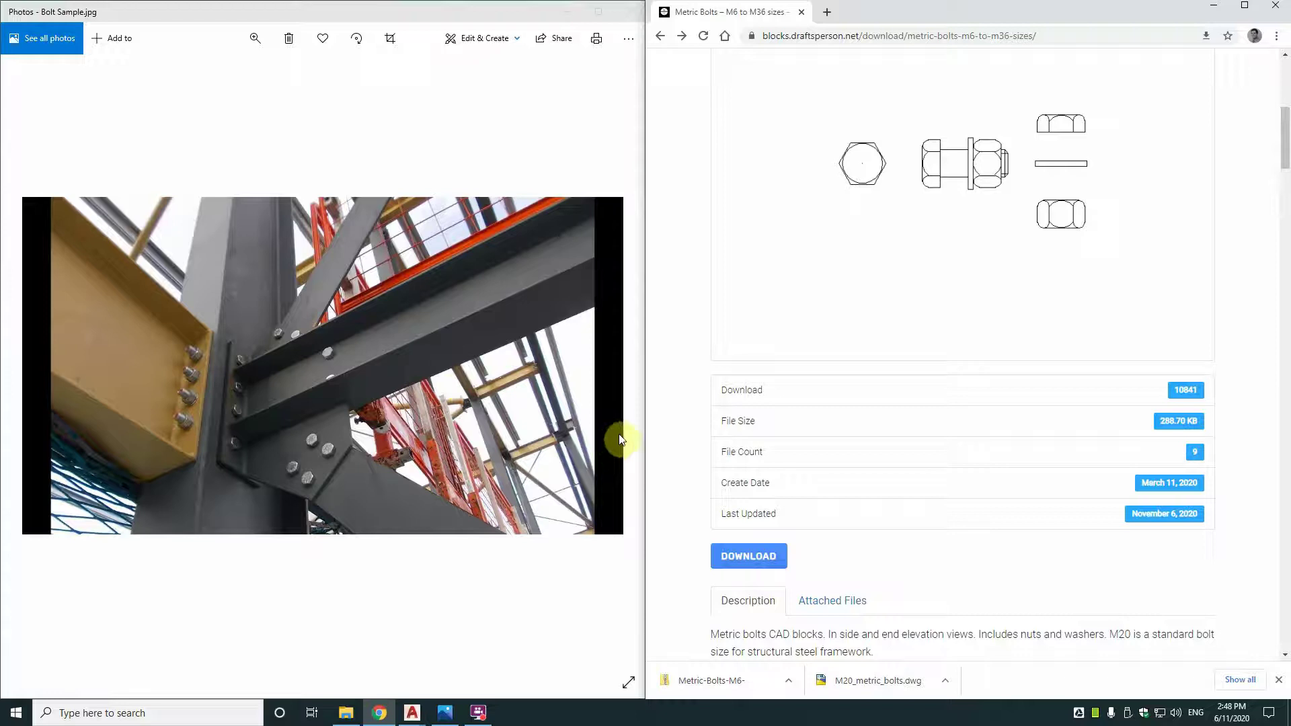
scroll(841, 424, "down", 3)
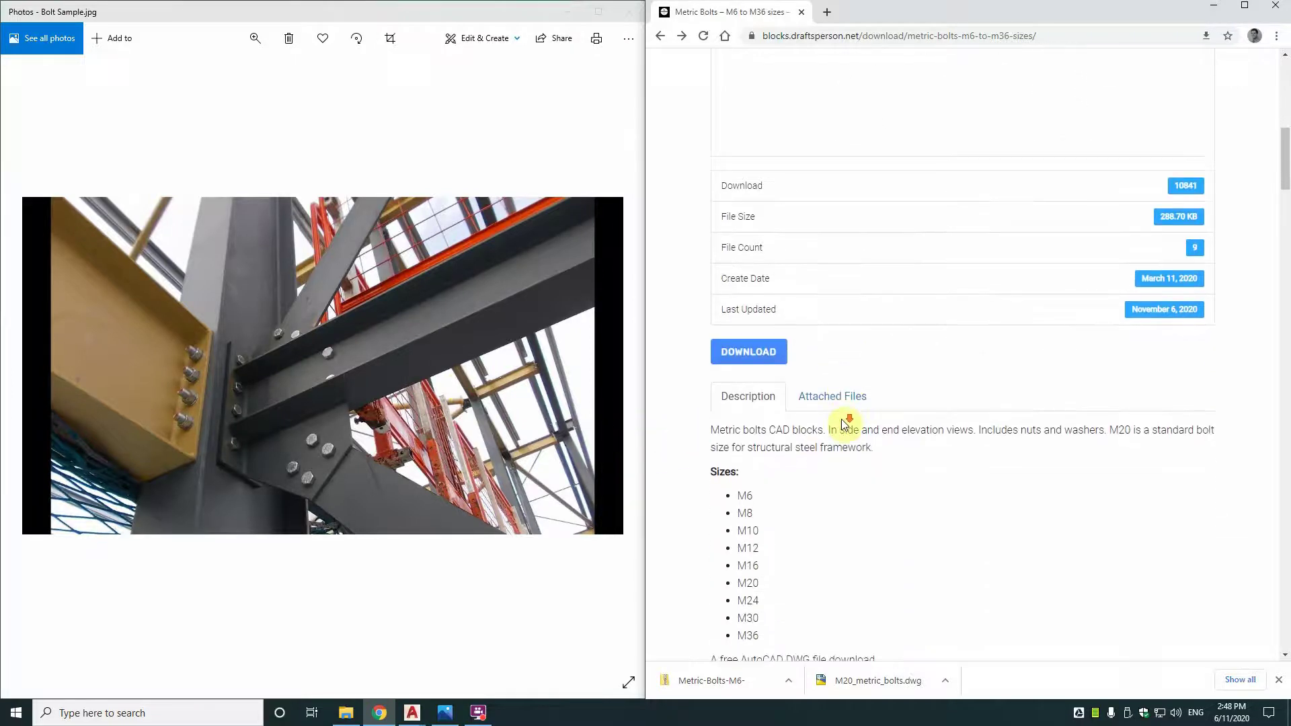
scroll(845, 423, "down", 2)
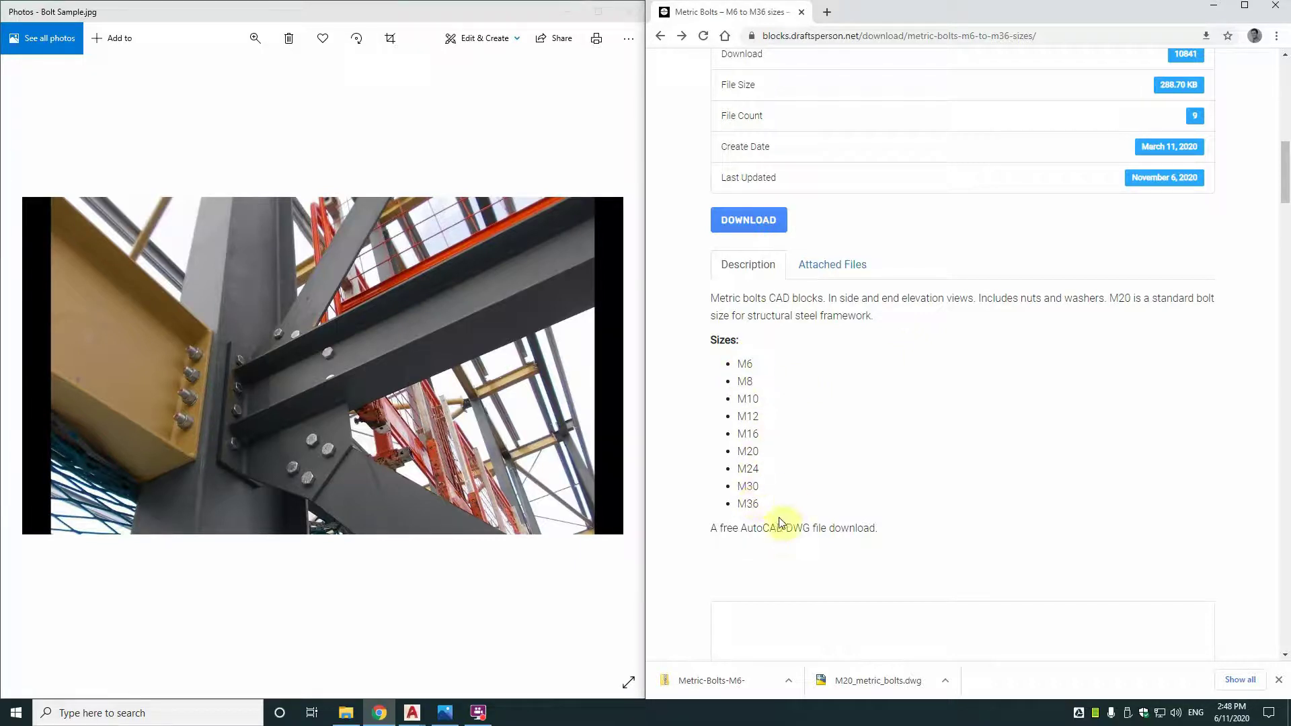
List the attached DWGs, then download M20_metric_bolts.dwg and the full Metric Bolts zip.
left_click(838, 265)
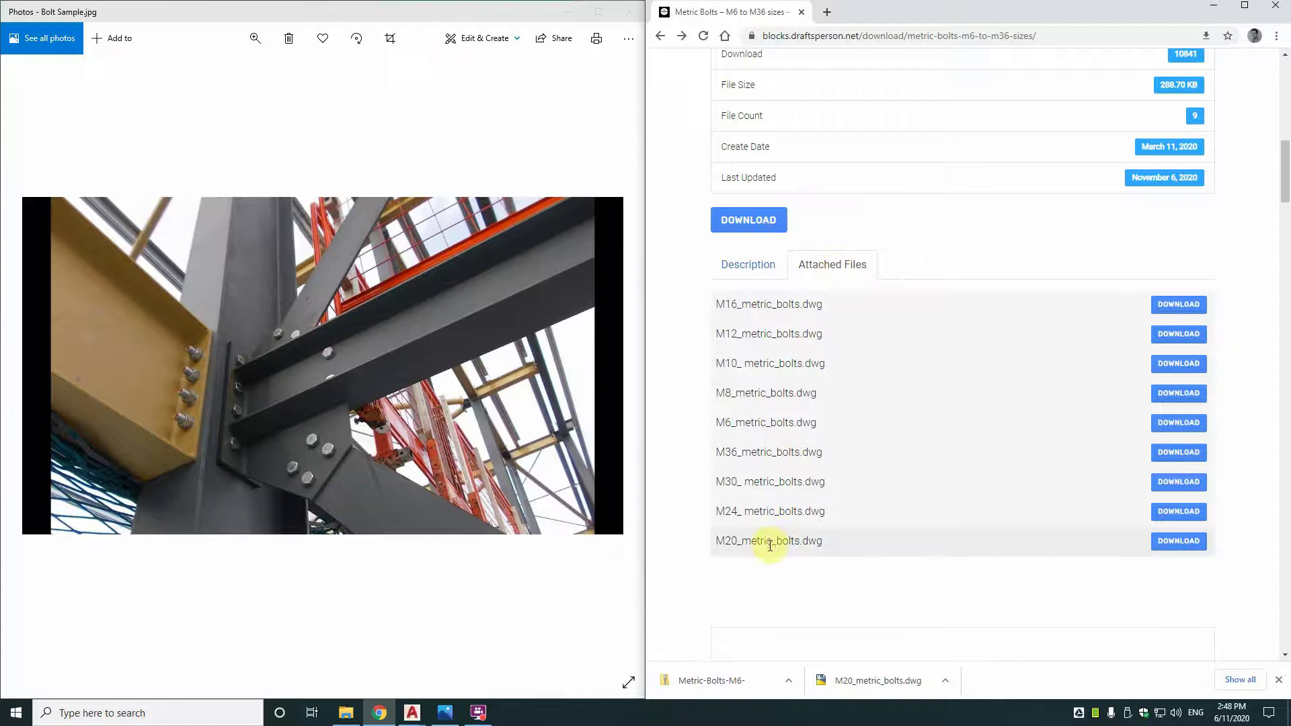
left_click(1191, 542)
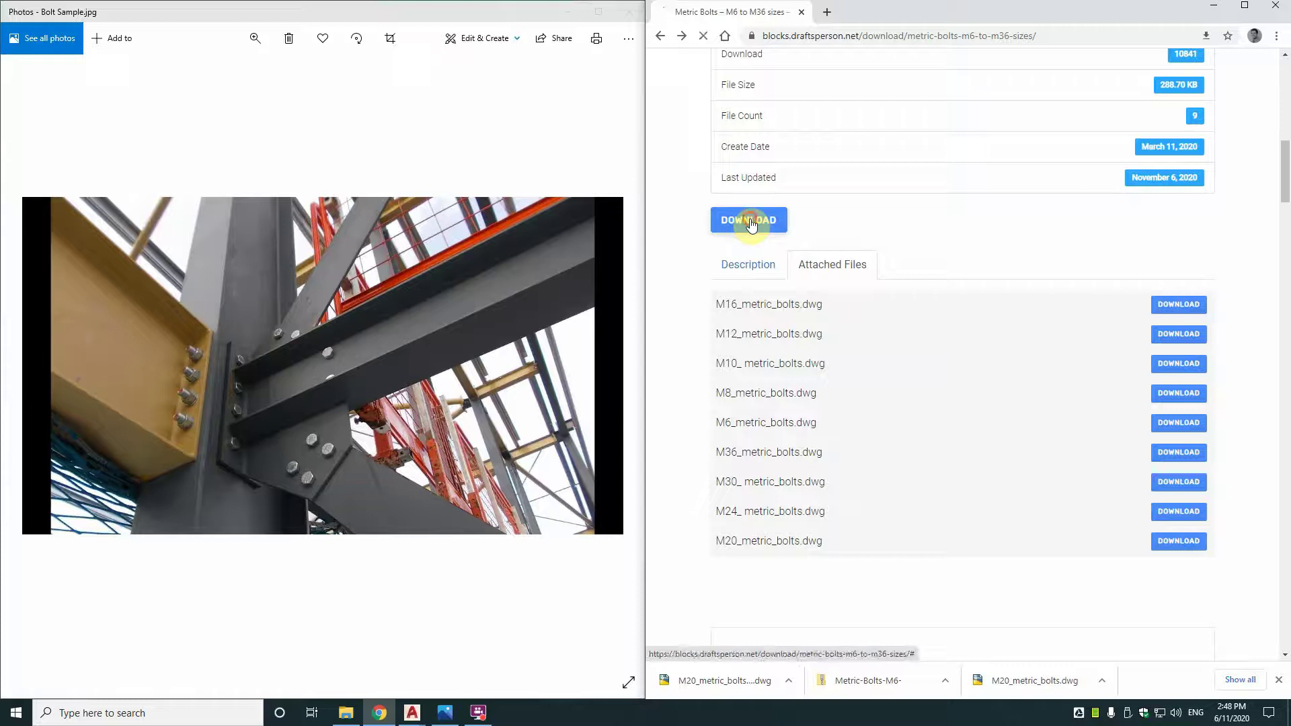
left_click(751, 224)
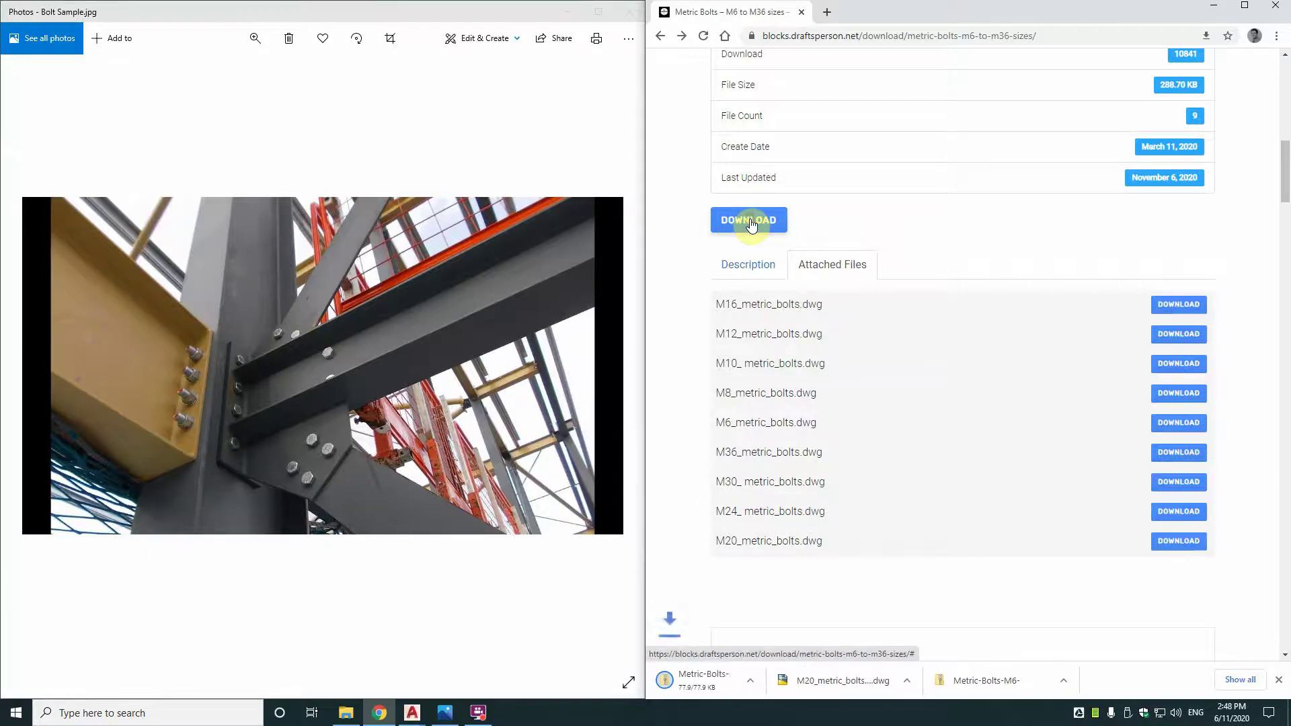
Inspect Metric-Bolts-M6-to-M36-sizes.zip in File Explorer, then return to Downloads.
left_click(347, 714)
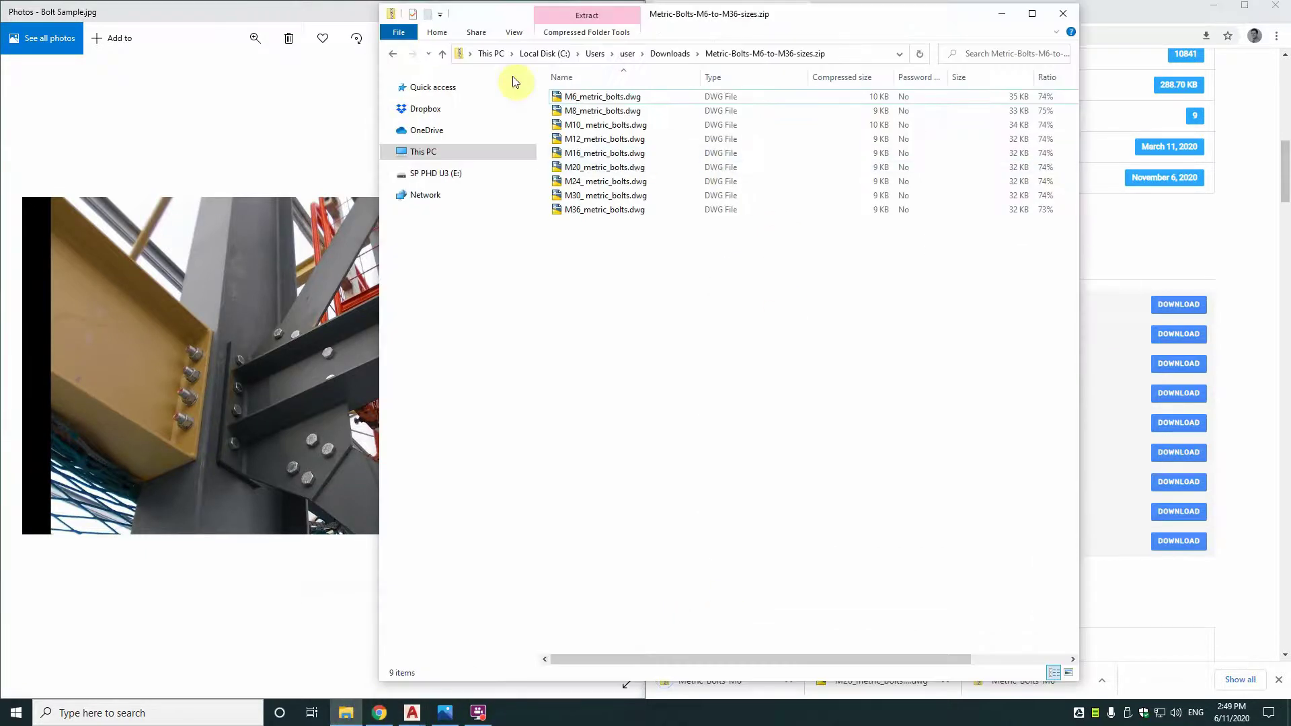
left_click(393, 54)
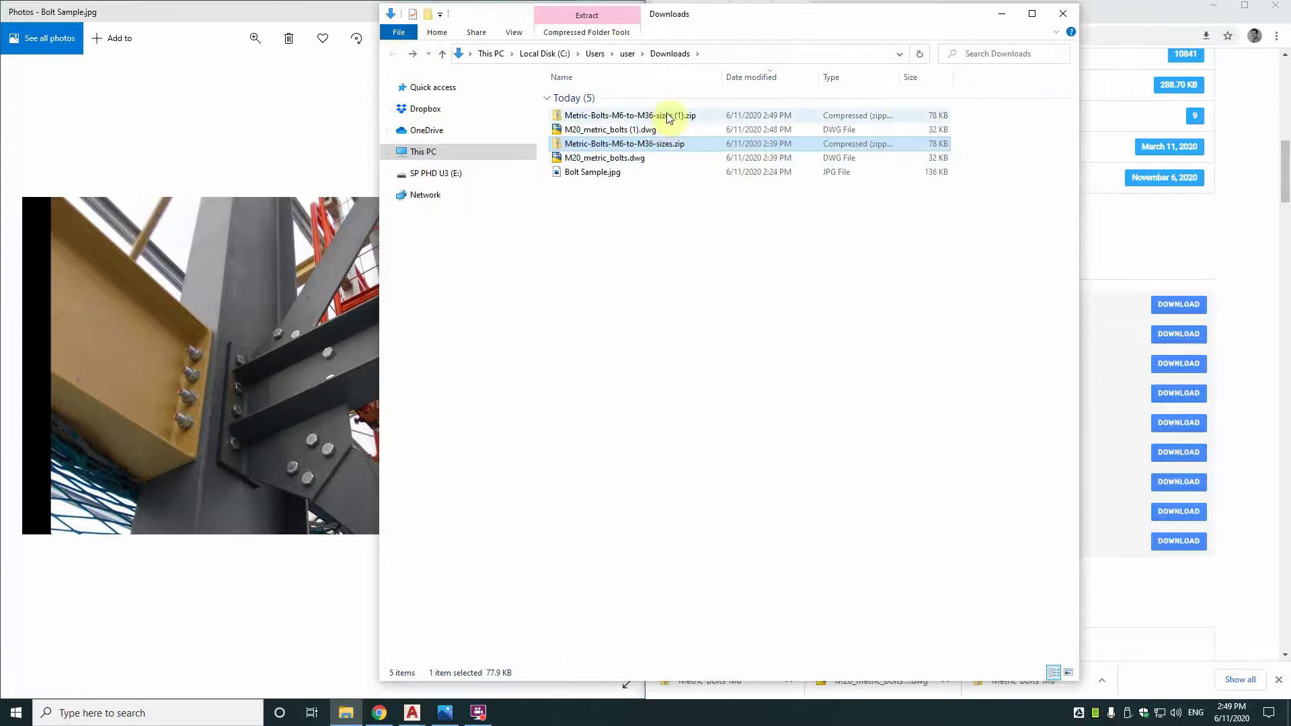
double_click(638, 145)
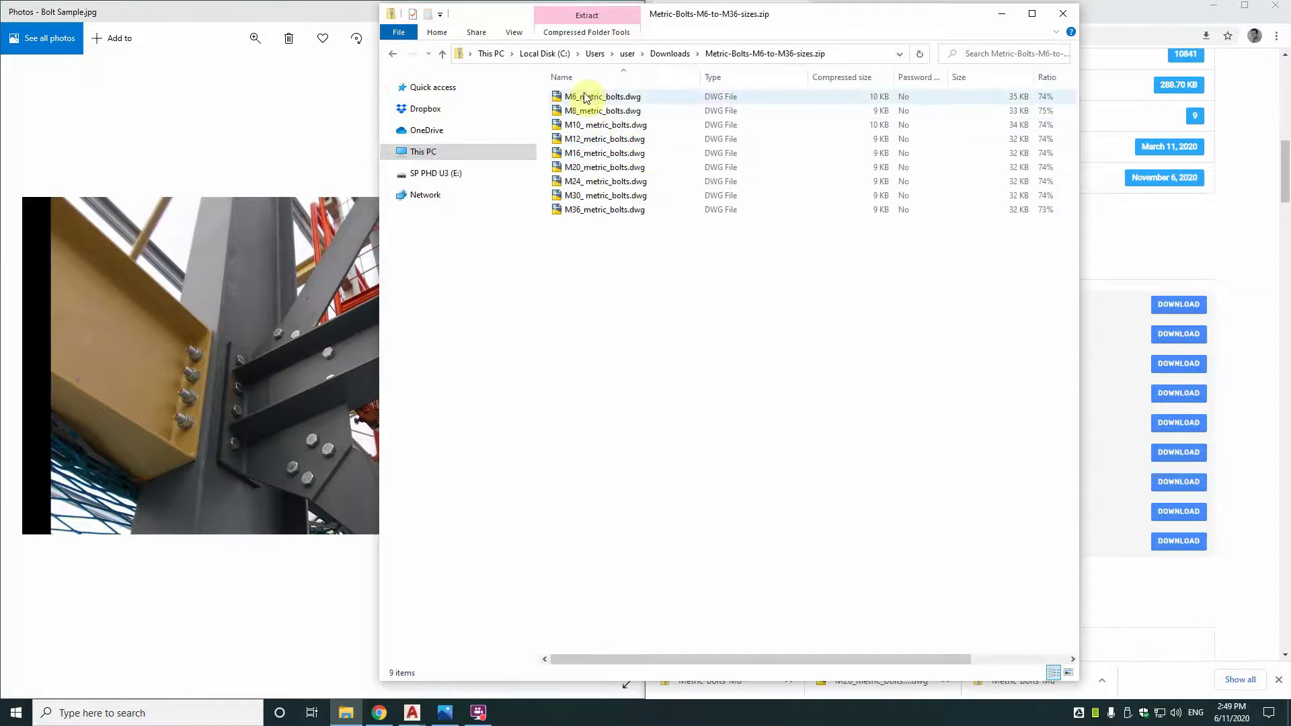
left_click(394, 59)
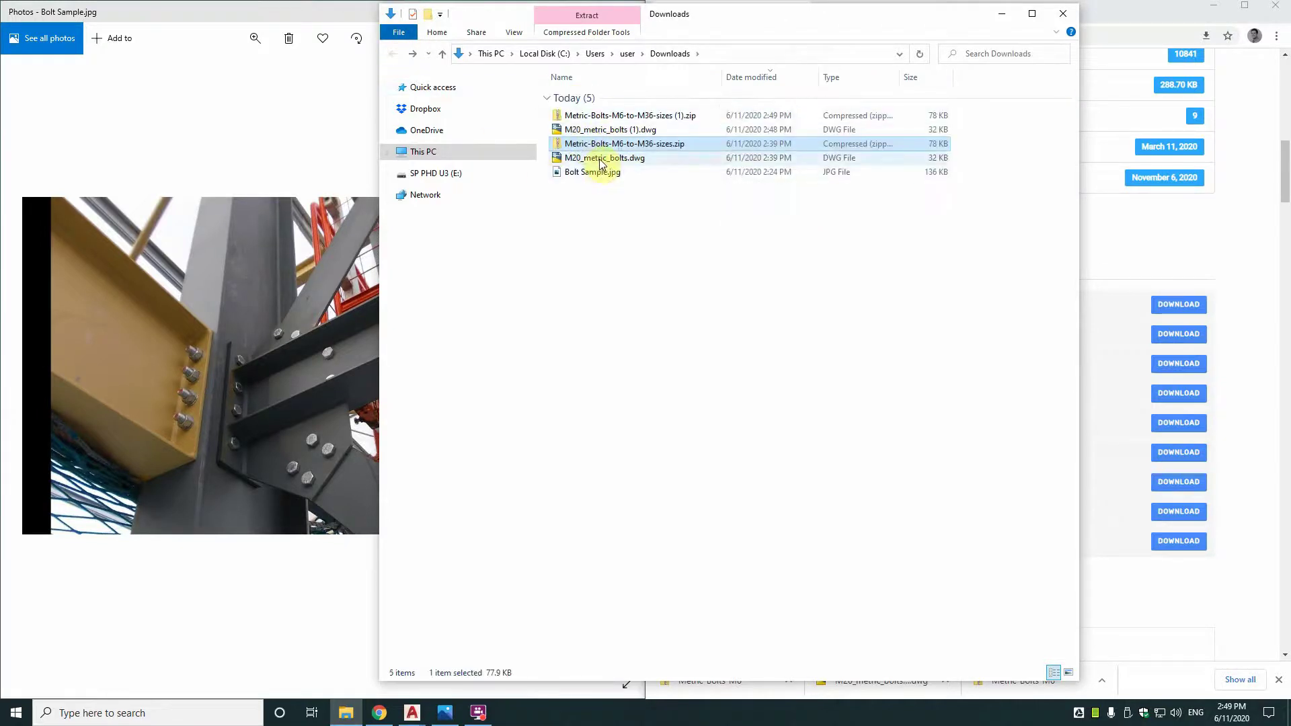
Switch to the M20_metric_bolts drawing and frame the bolt views.
left_click(412, 713)
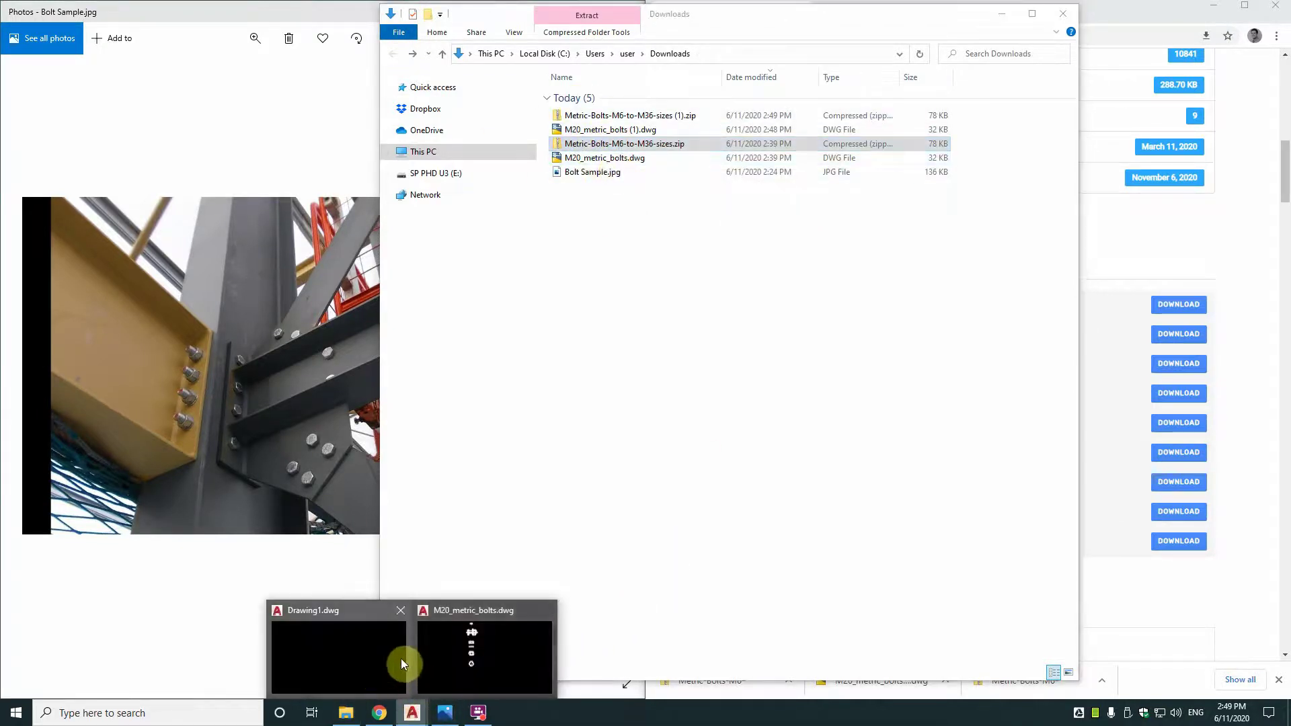
left_click(457, 656)
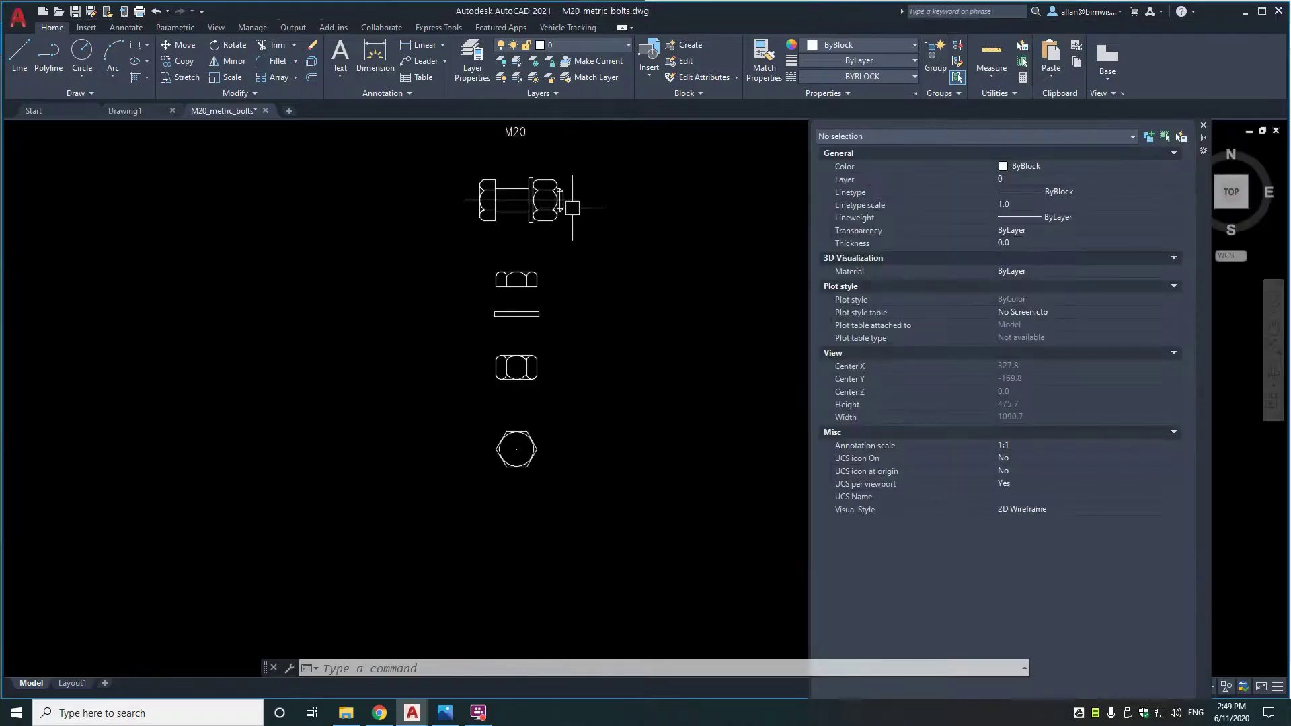
middle_click_drag(633, 177, 579, 265)
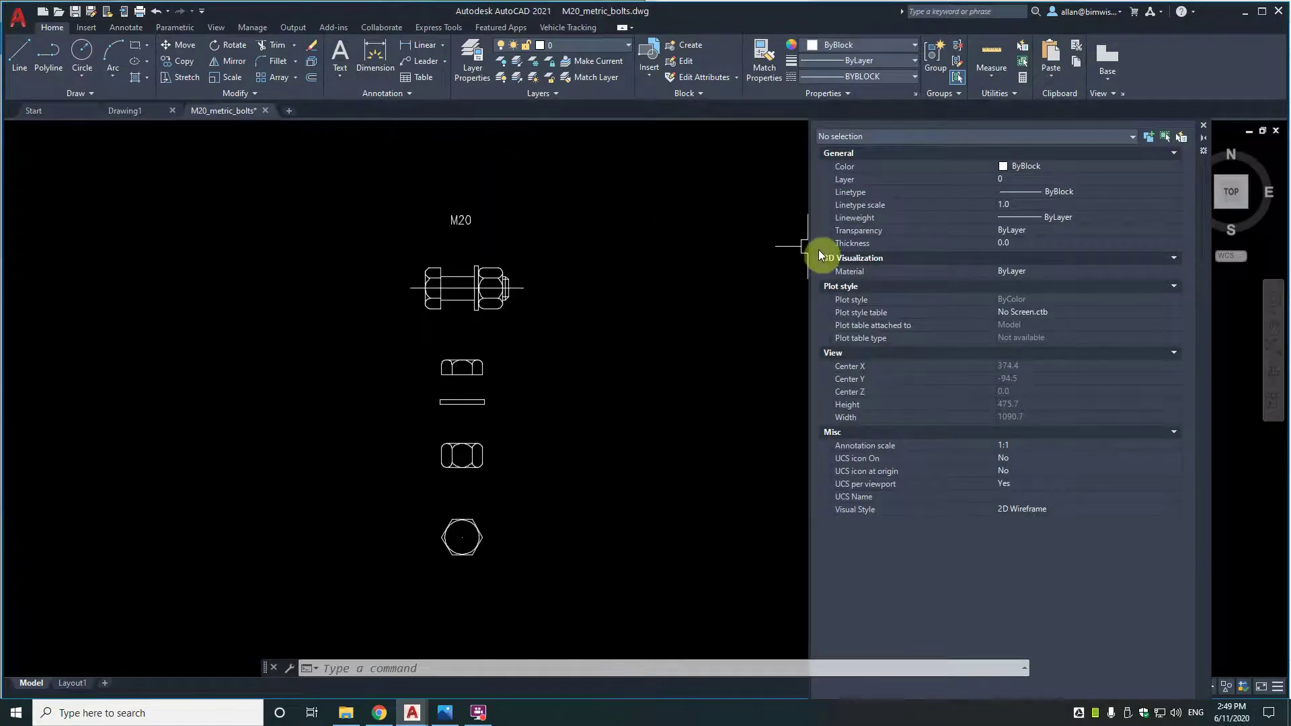
middle_click_drag(496, 280, 500, 275)
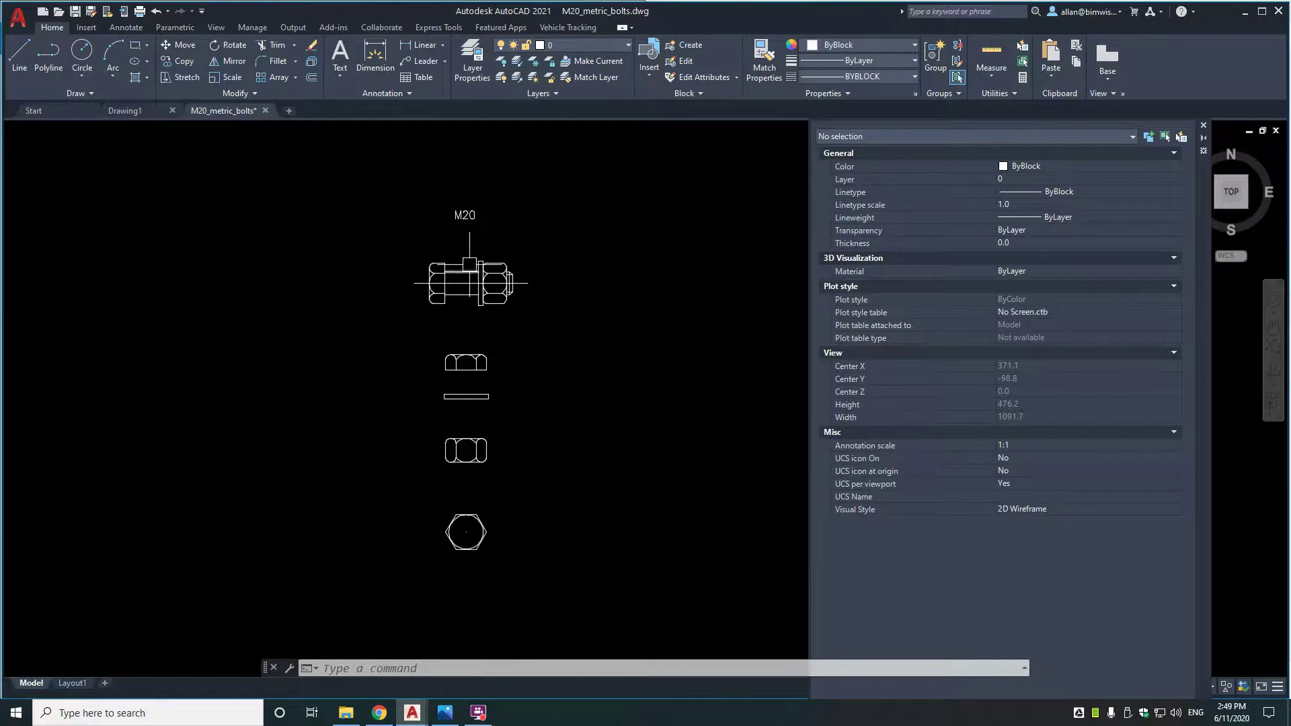
scroll(437, 264, "up", 2)
scroll(437, 264, "down", 5)
scroll(484, 398, "up", 3)
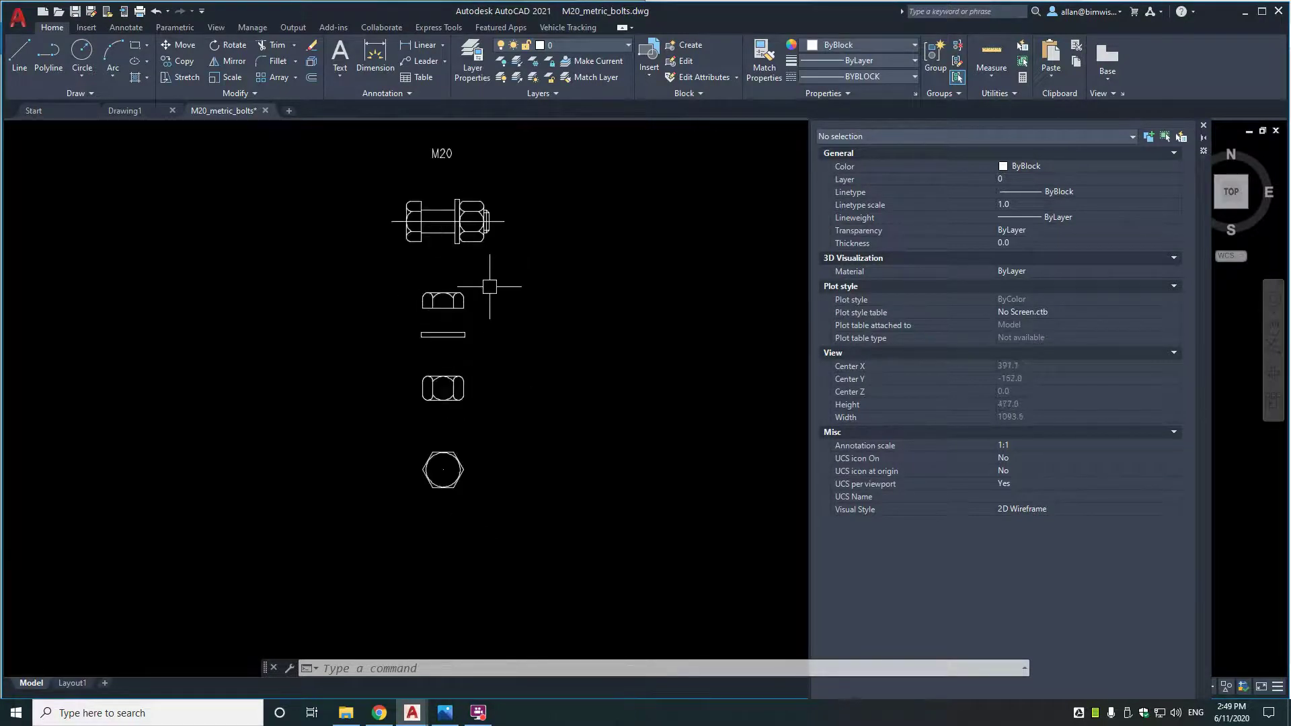
Check the nut block, then select the M20 8.8 head block.
left_click(454, 221)
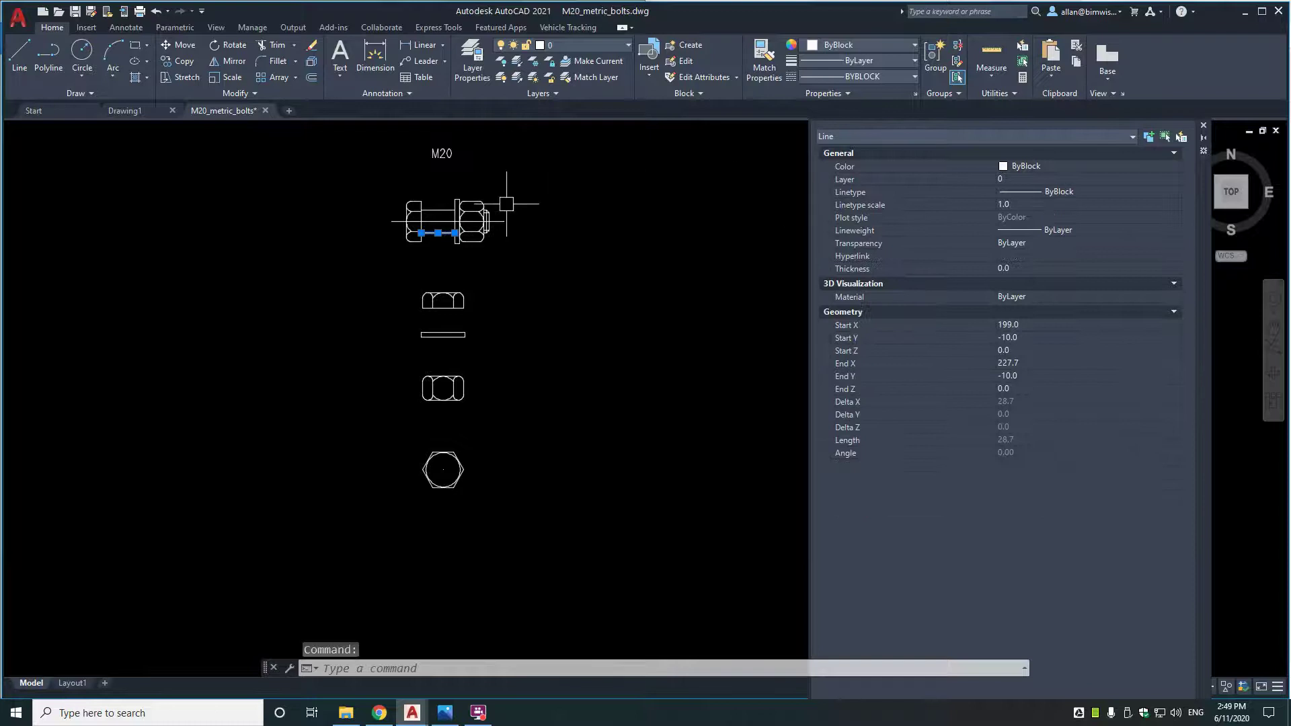
key("Escape")
key("Escape")
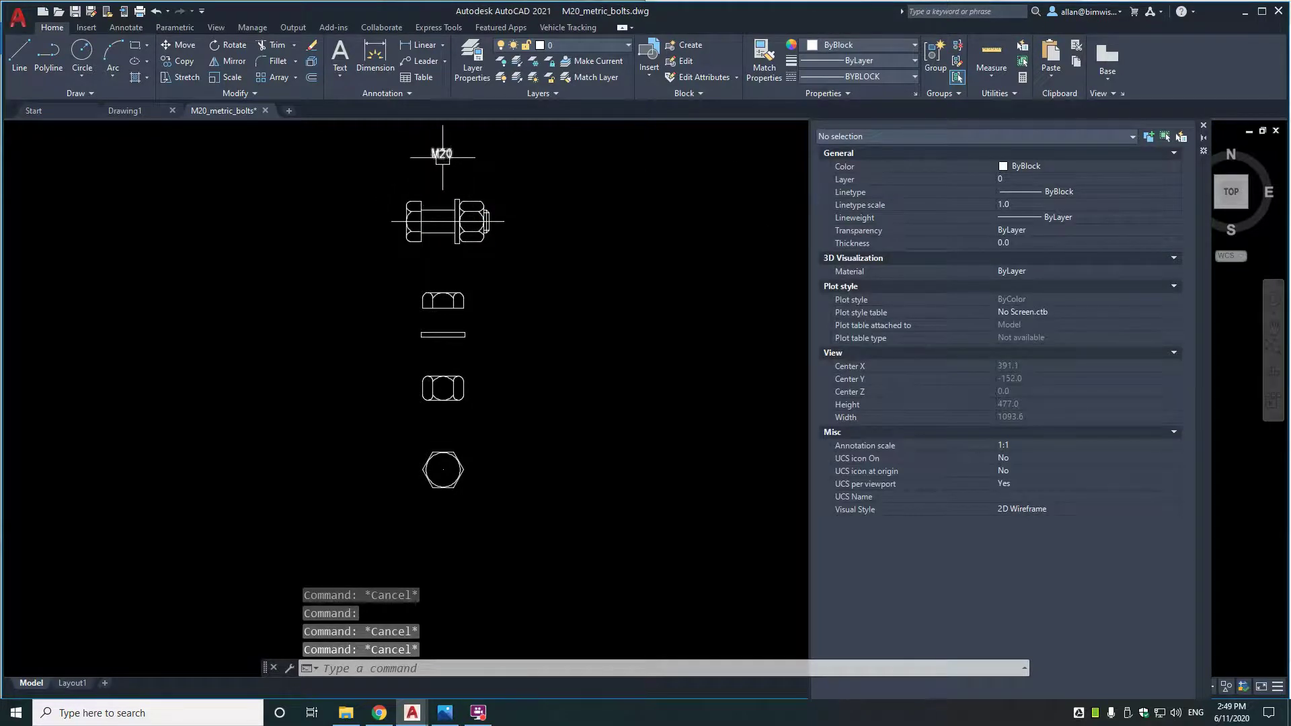
left_click(411, 199)
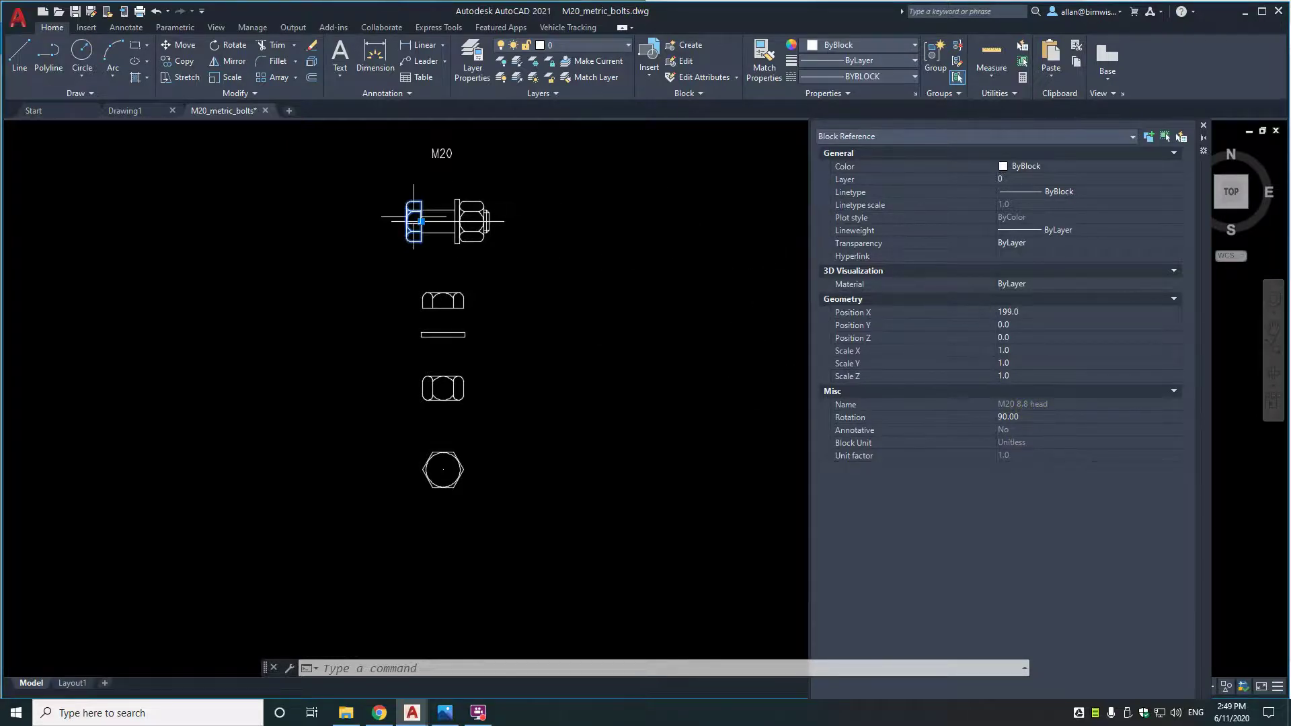
Inspect the M20 8.8 head block's five objects in Block Editor, then close and save.
double_click(414, 219)
left_click(637, 447)
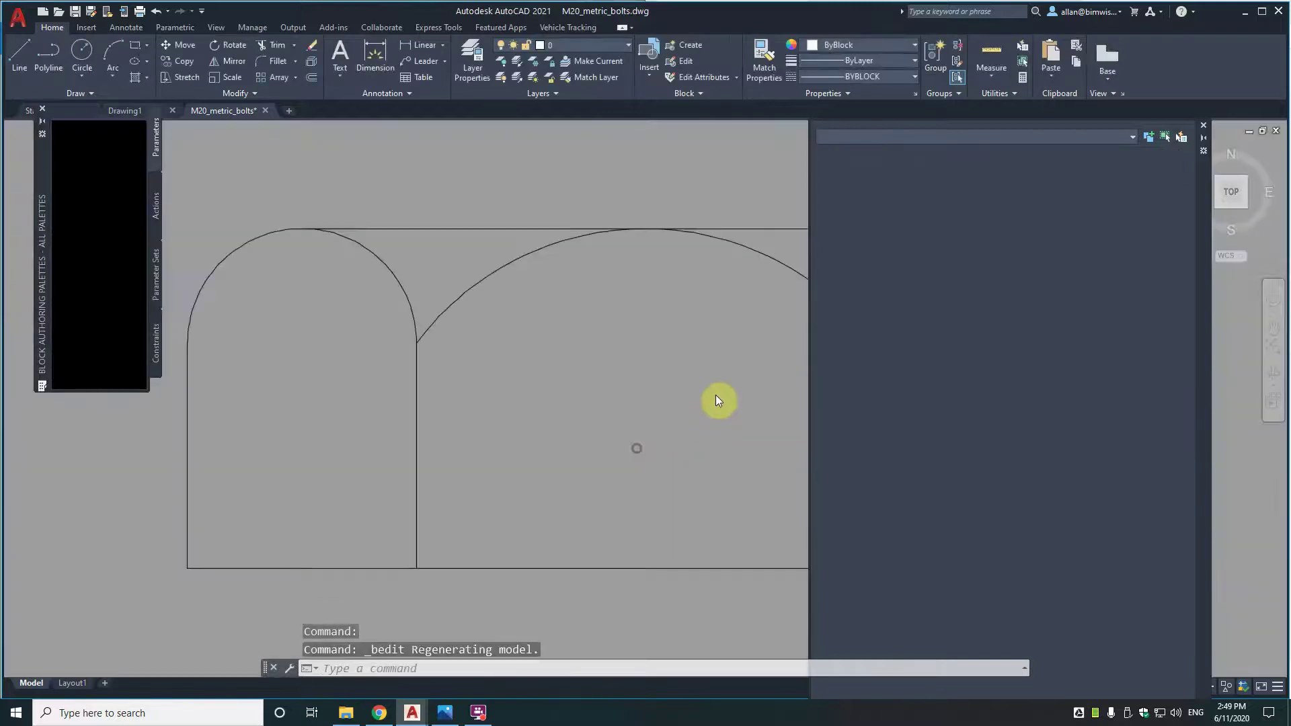
scroll(510, 225, "down", 5)
left_click(673, 202)
left_click(446, 331)
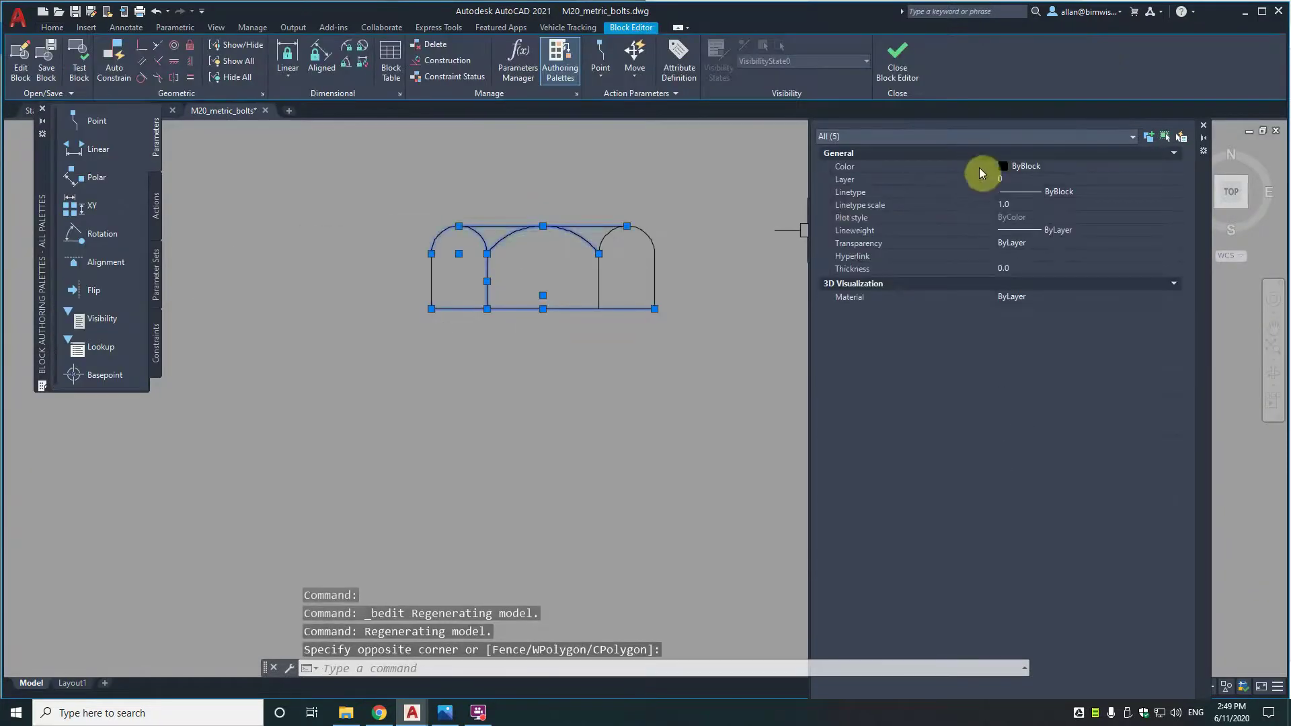
left_click(903, 71)
left_click(573, 328)
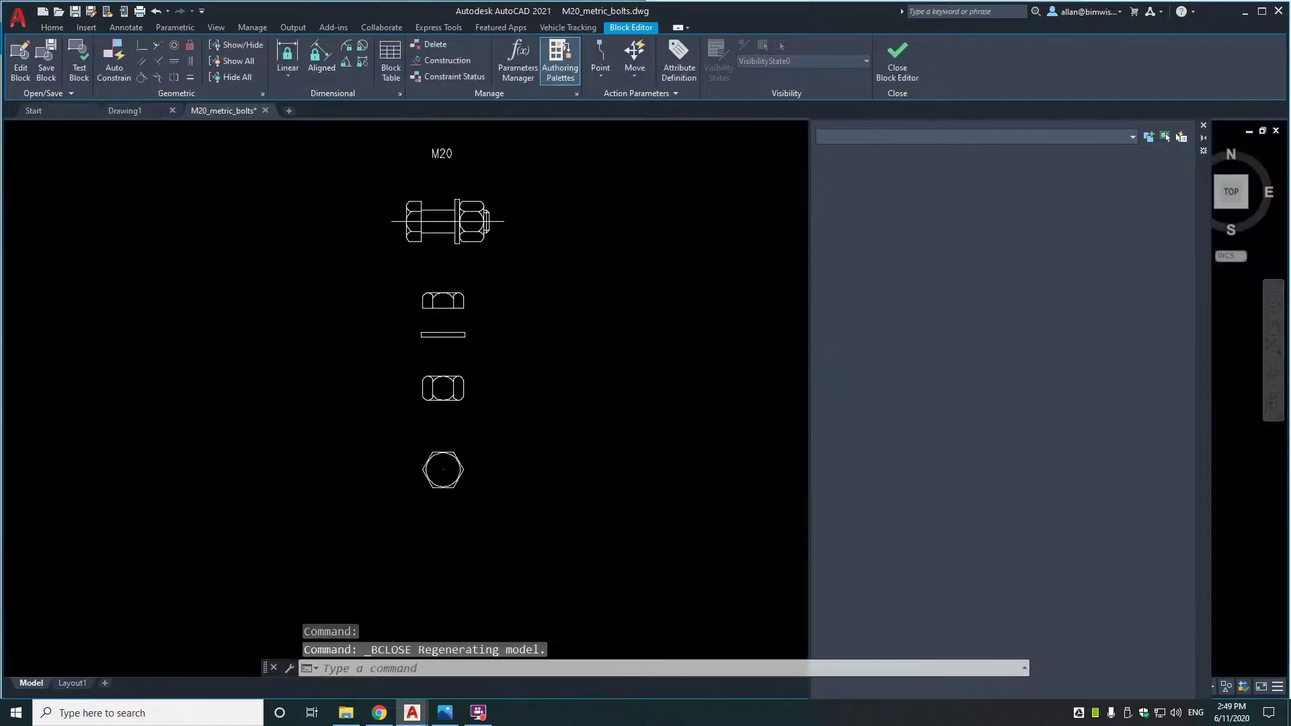
Set the bolt head's colour to Red and open the layer list with LA.
left_click(1030, 166)
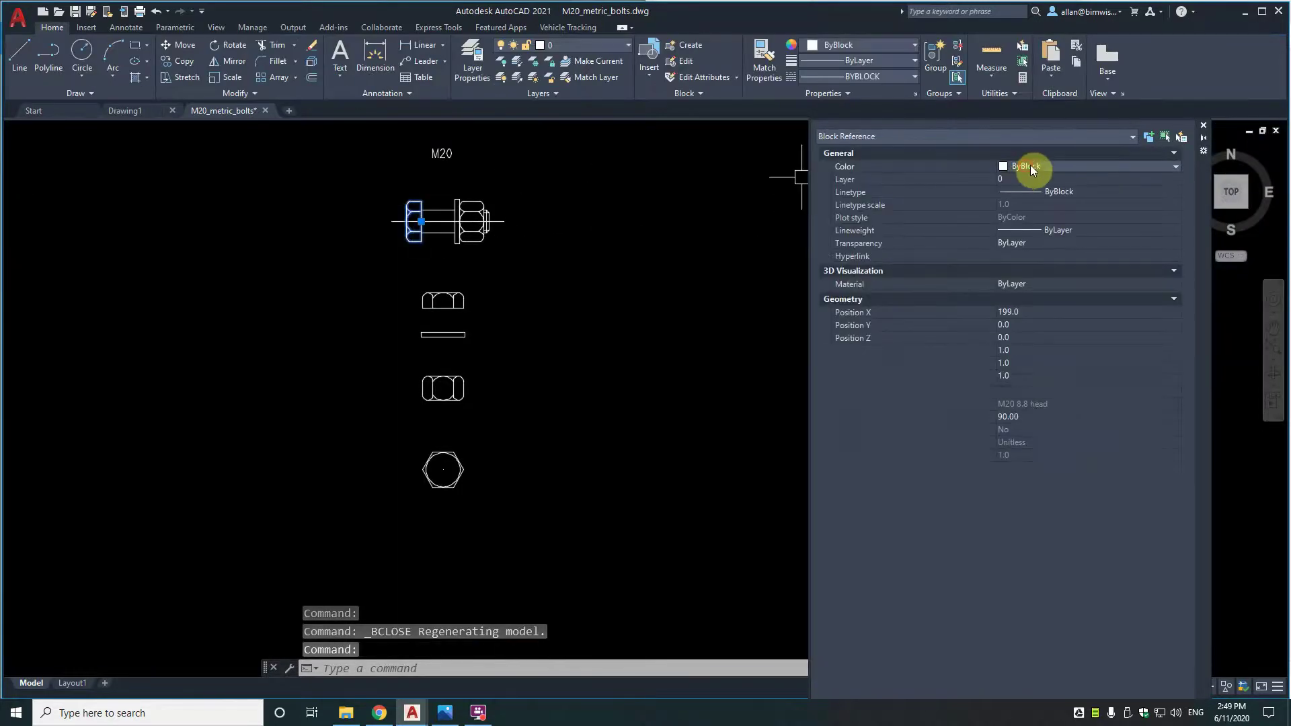
left_click(1030, 166)
left_click(1023, 203)
key("Escape")
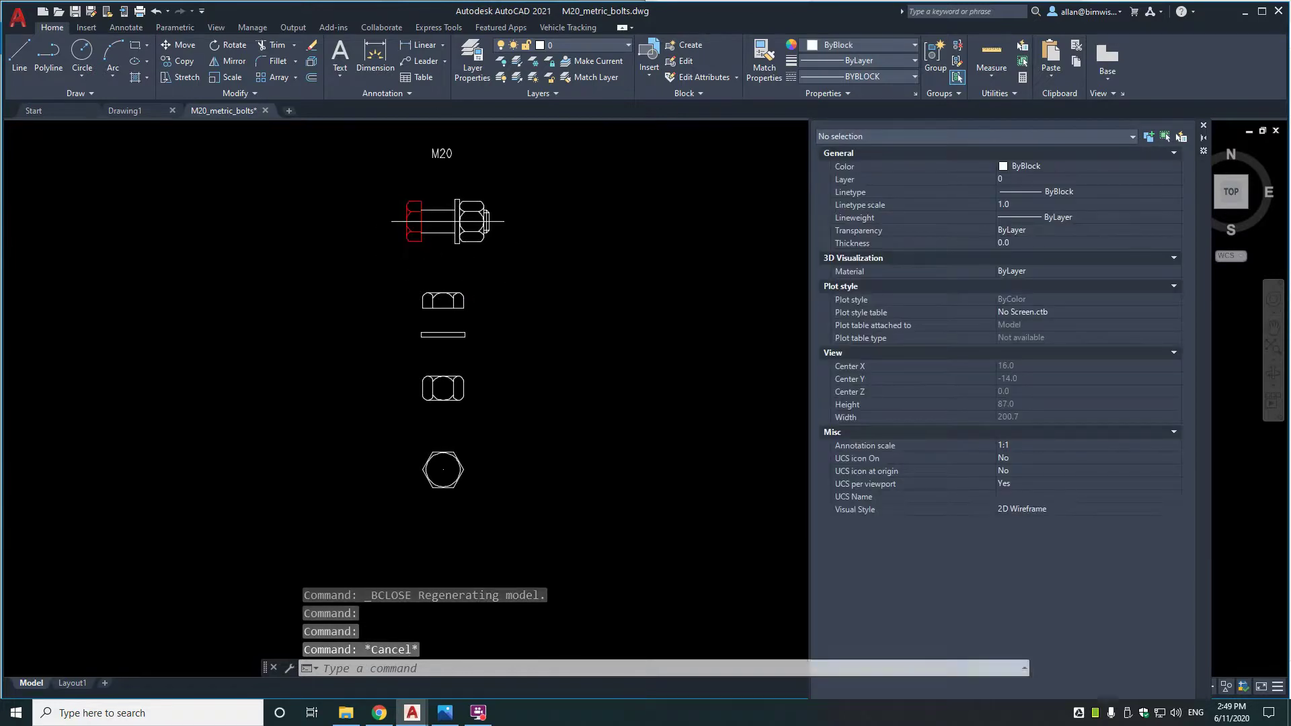
type("LA")
key("Return")
Add a new layer named Red and assign it the colour blue.
left_click(556, 162)
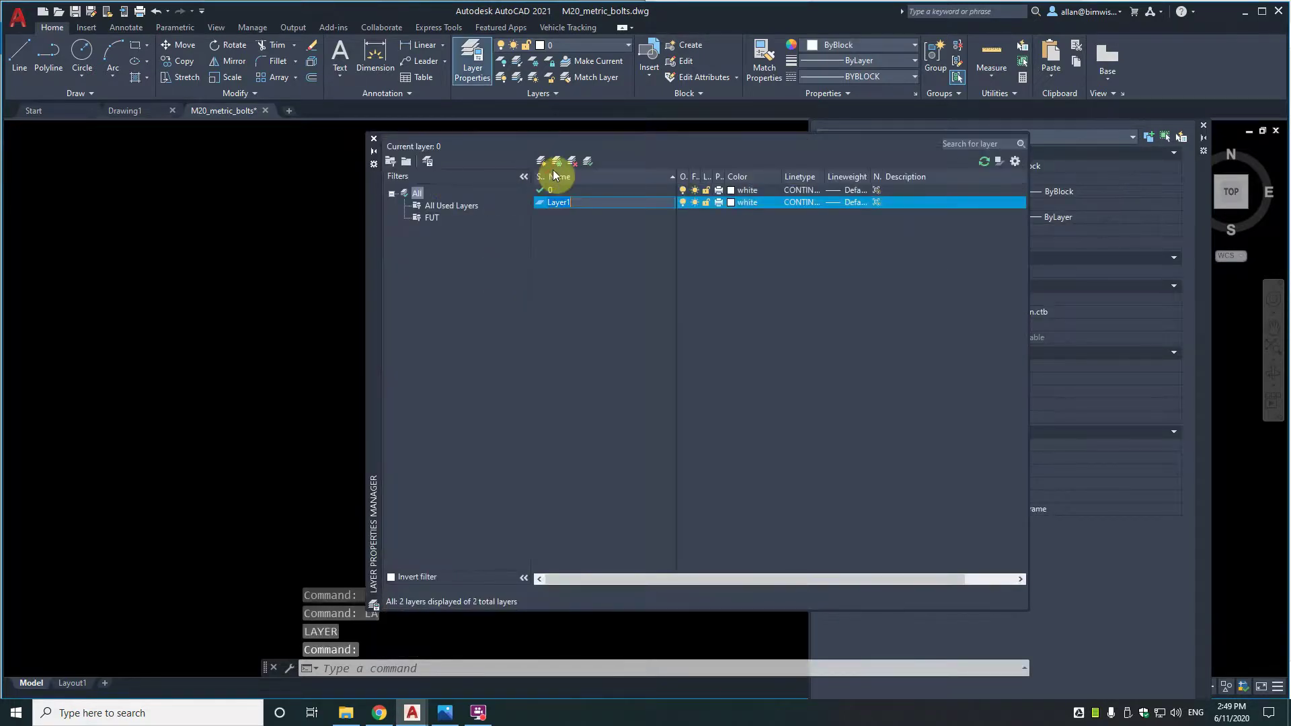
type("Red")
key("Return")
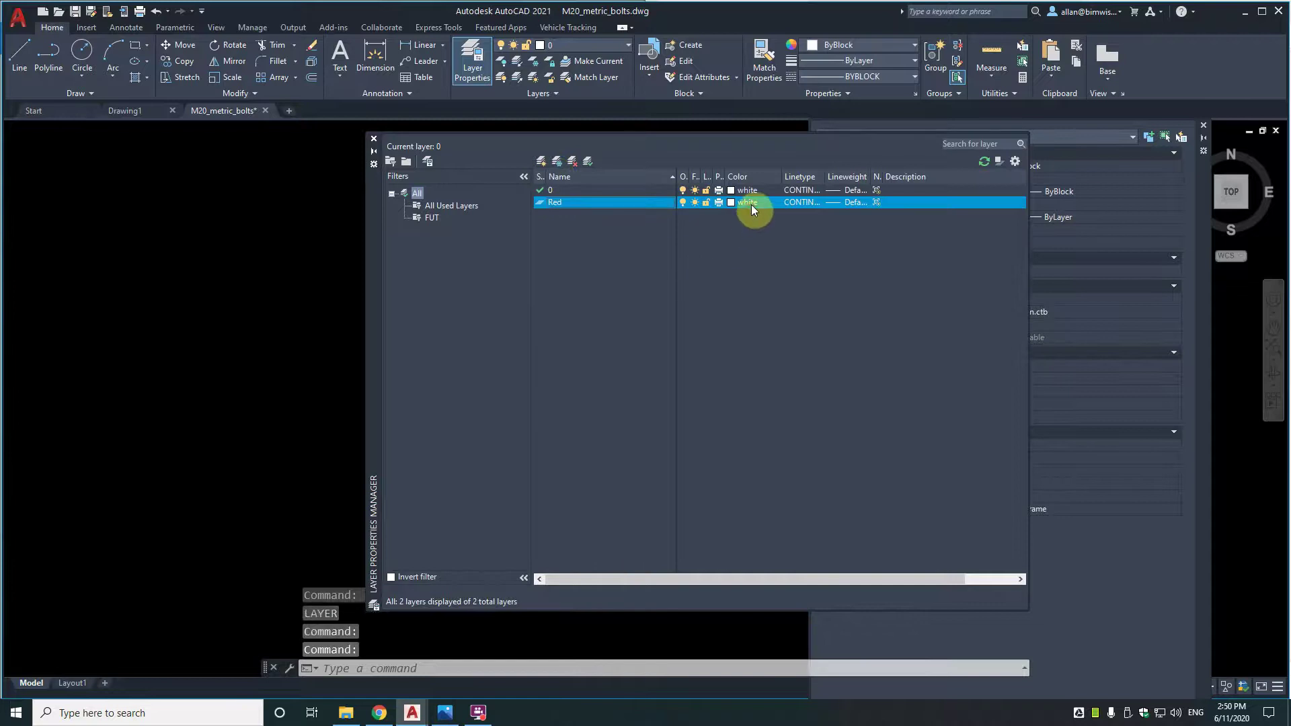
left_click(748, 203)
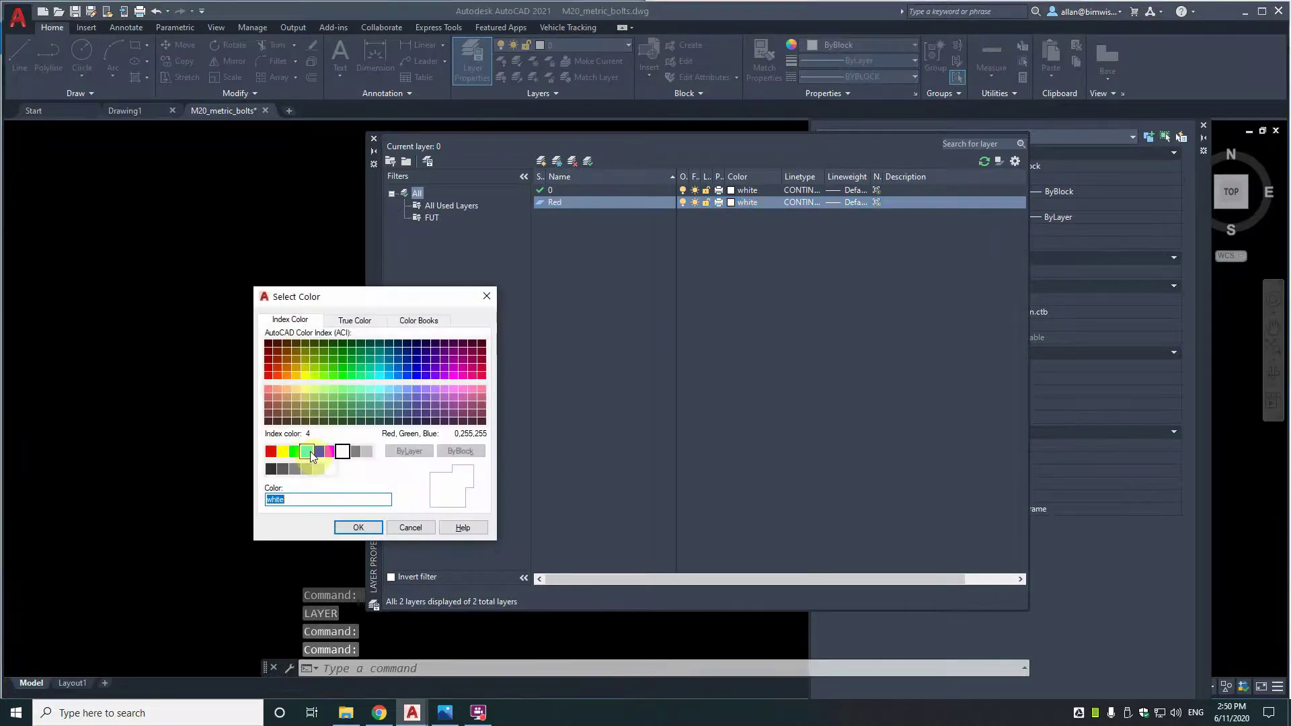
left_click(319, 451)
left_click(360, 527)
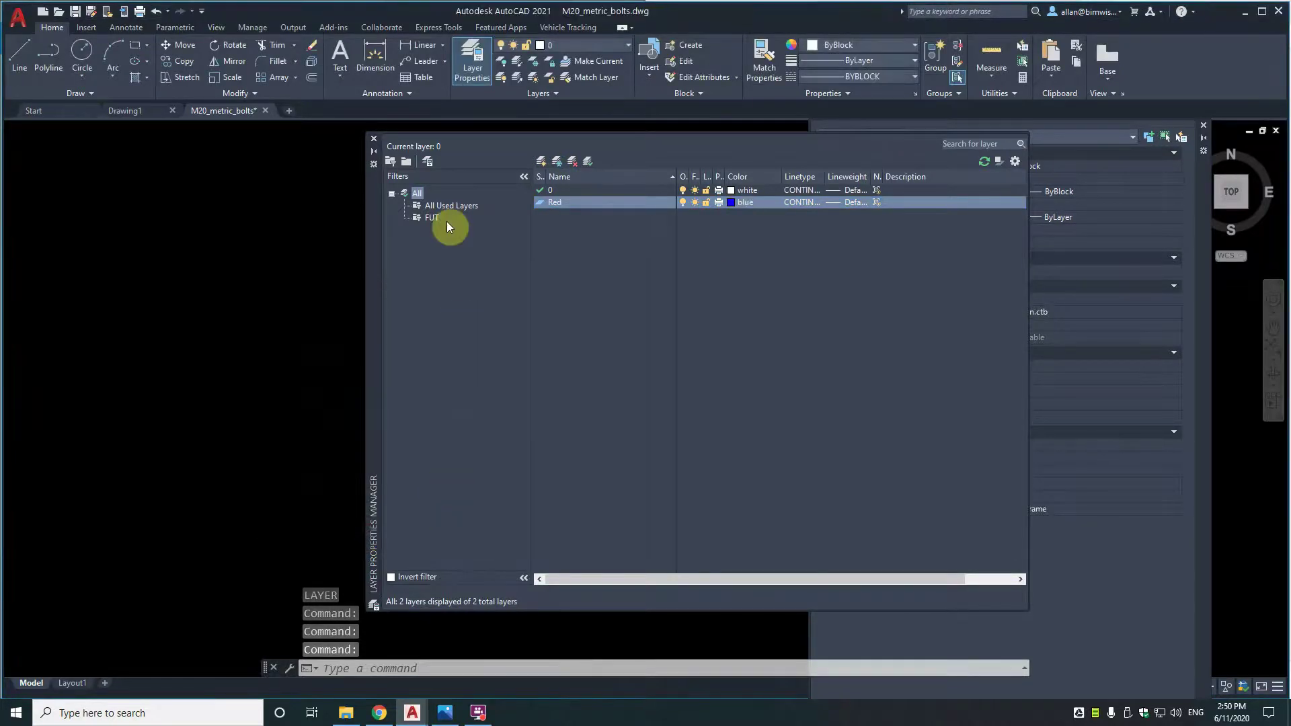
Put the bolt head on layer Red with colour ByLayer.
left_click(374, 139)
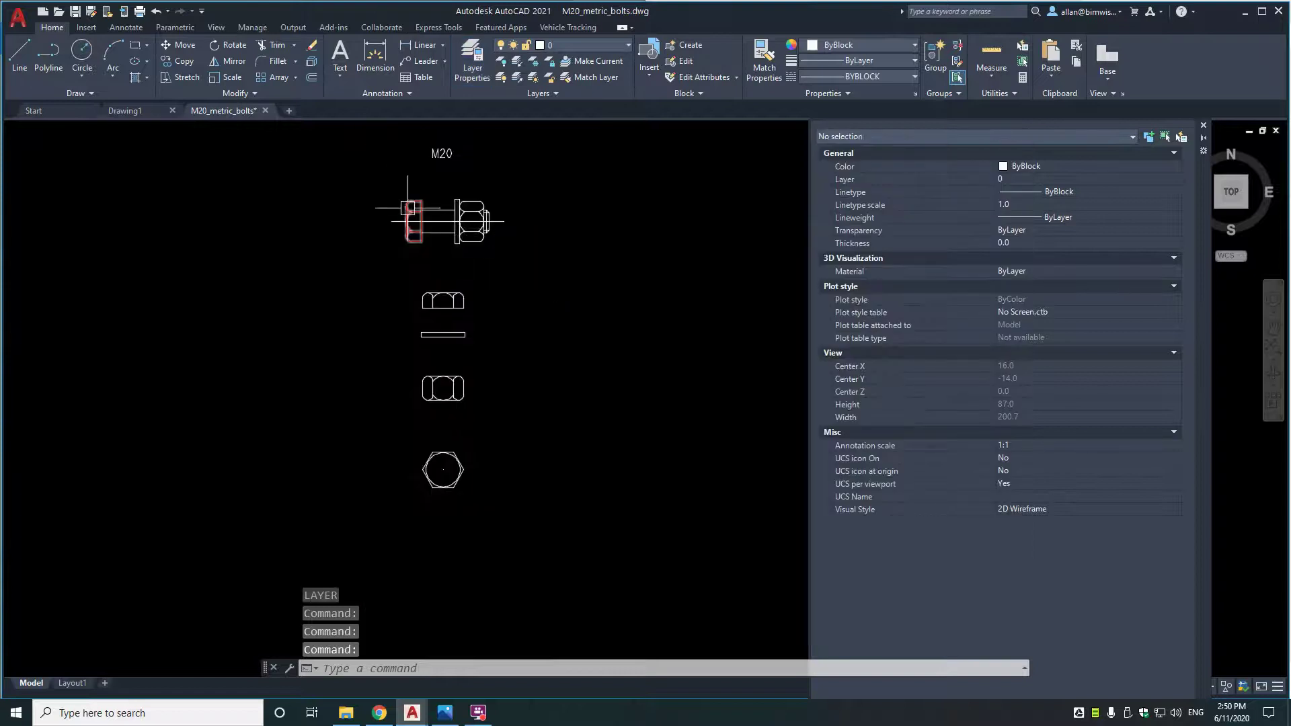
left_click(408, 208)
left_click(1027, 176)
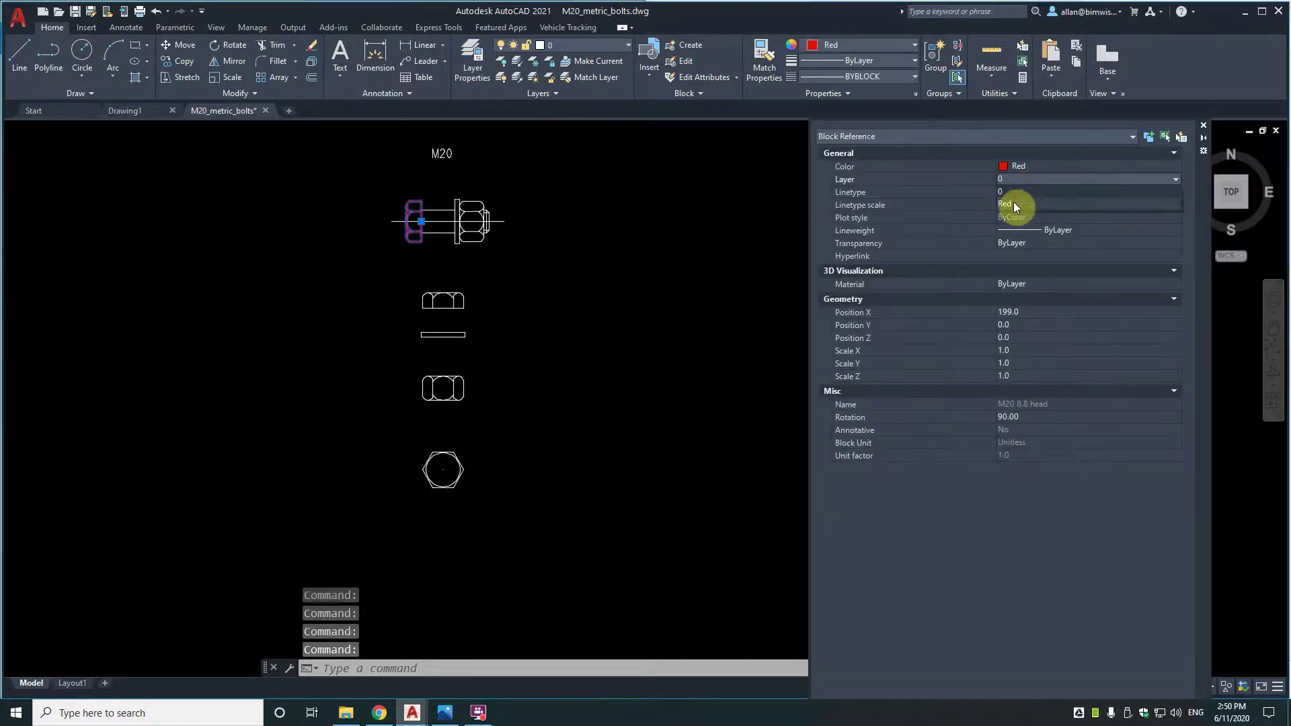
left_click(1014, 203)
left_click(1025, 166)
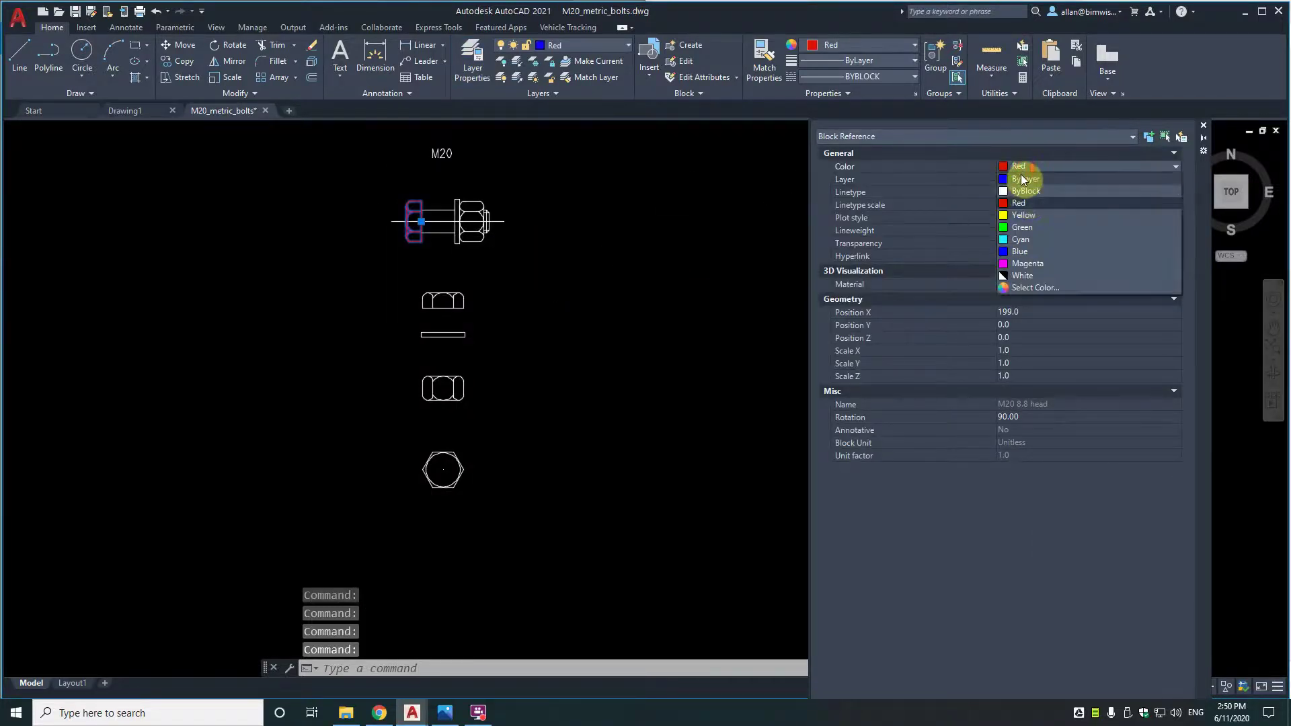
left_click(1022, 178)
scroll(410, 250, "up", 6)
scroll(420, 265, "down", 6)
key("Escape")
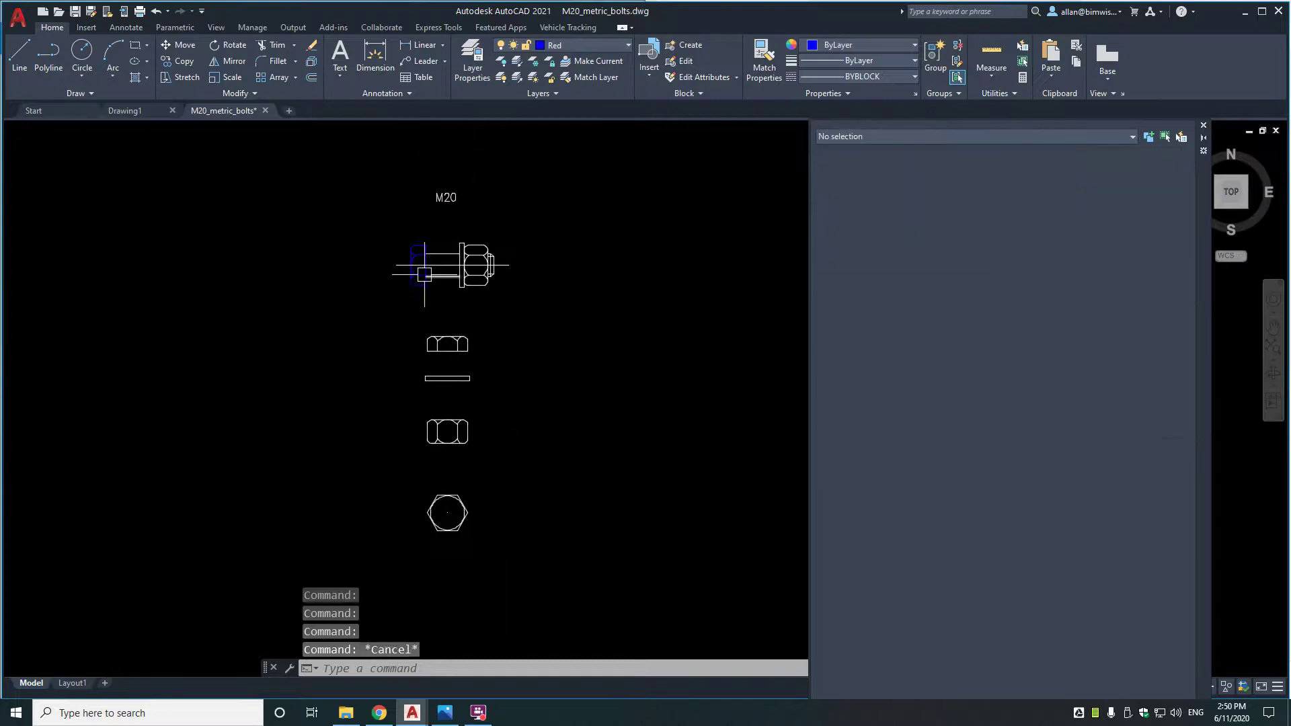
Return the bolt head to layer 0 with colour ByBlock.
left_click(423, 274)
scroll(423, 269, "up", 4)
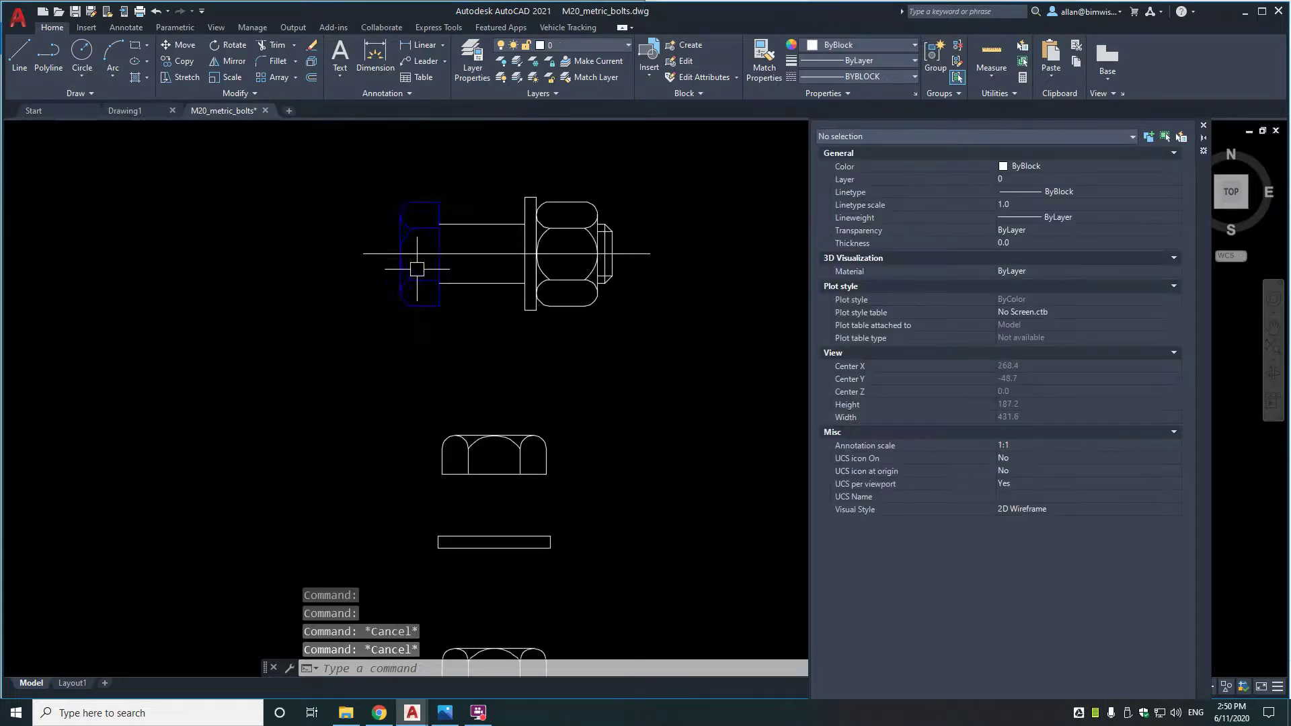
left_click(1050, 167)
left_click(1039, 189)
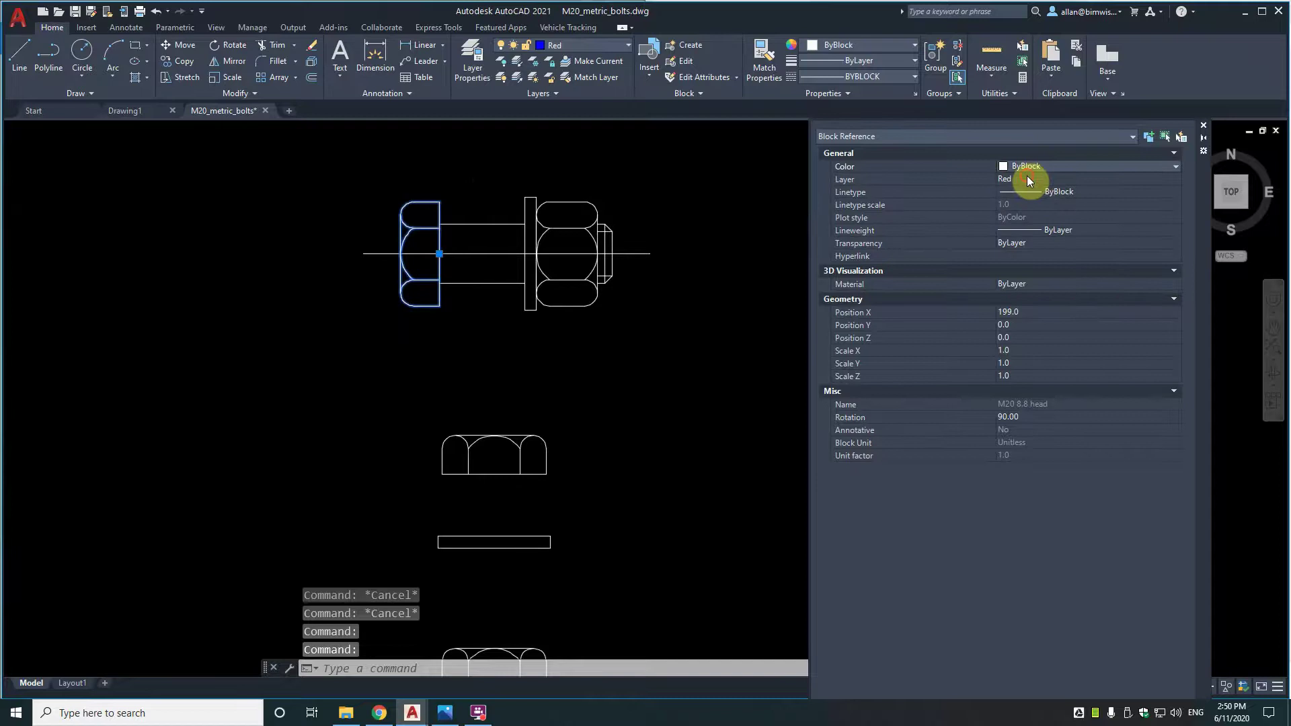
left_click(1027, 176)
left_click(1014, 193)
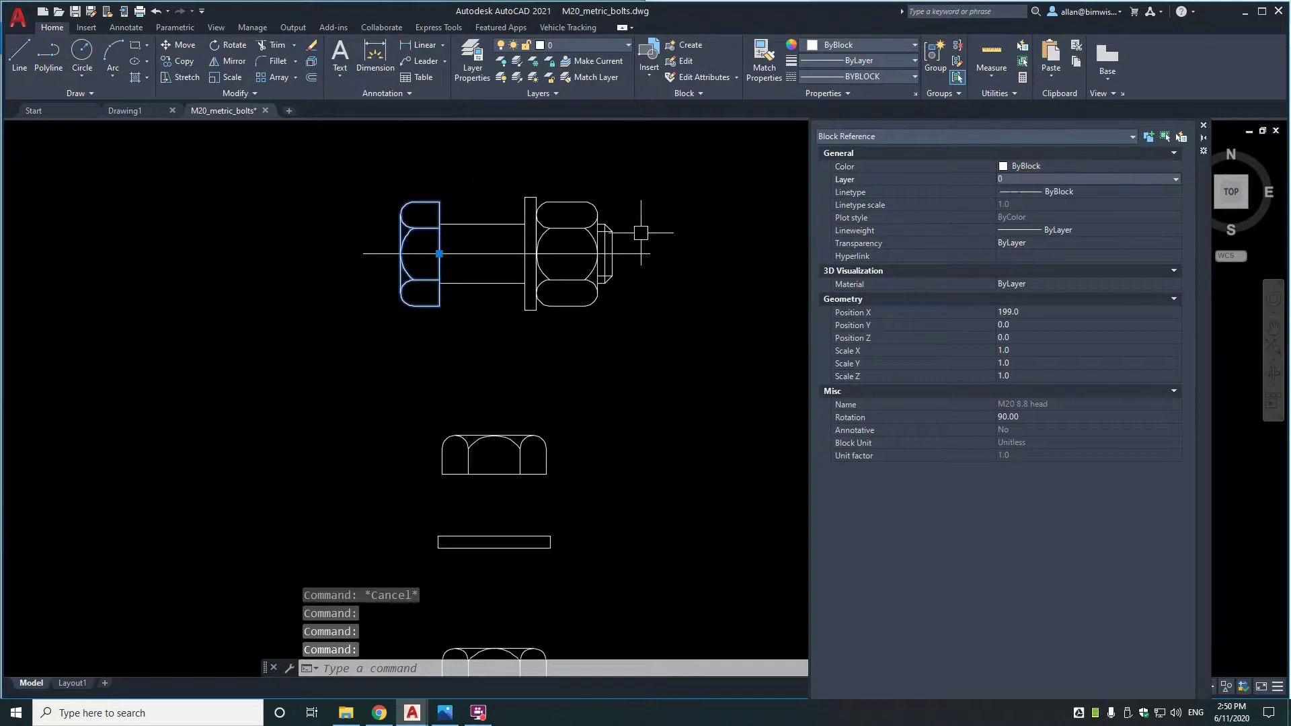
key("Escape")
key("Escape")
scroll(412, 226, "down", 4)
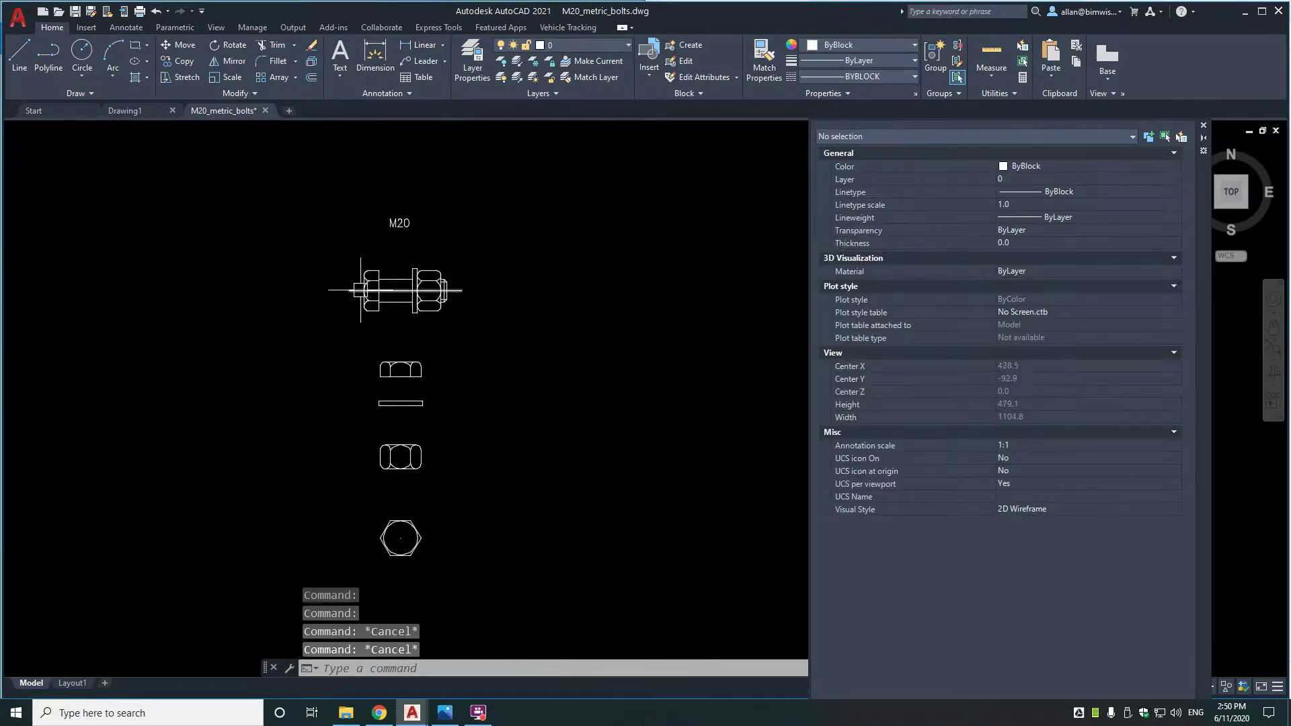
Inspect the washer and nut block and a top line of the bolt.
scroll(363, 288, "up", 3)
scroll(447, 252, "down", 3)
left_click(445, 254)
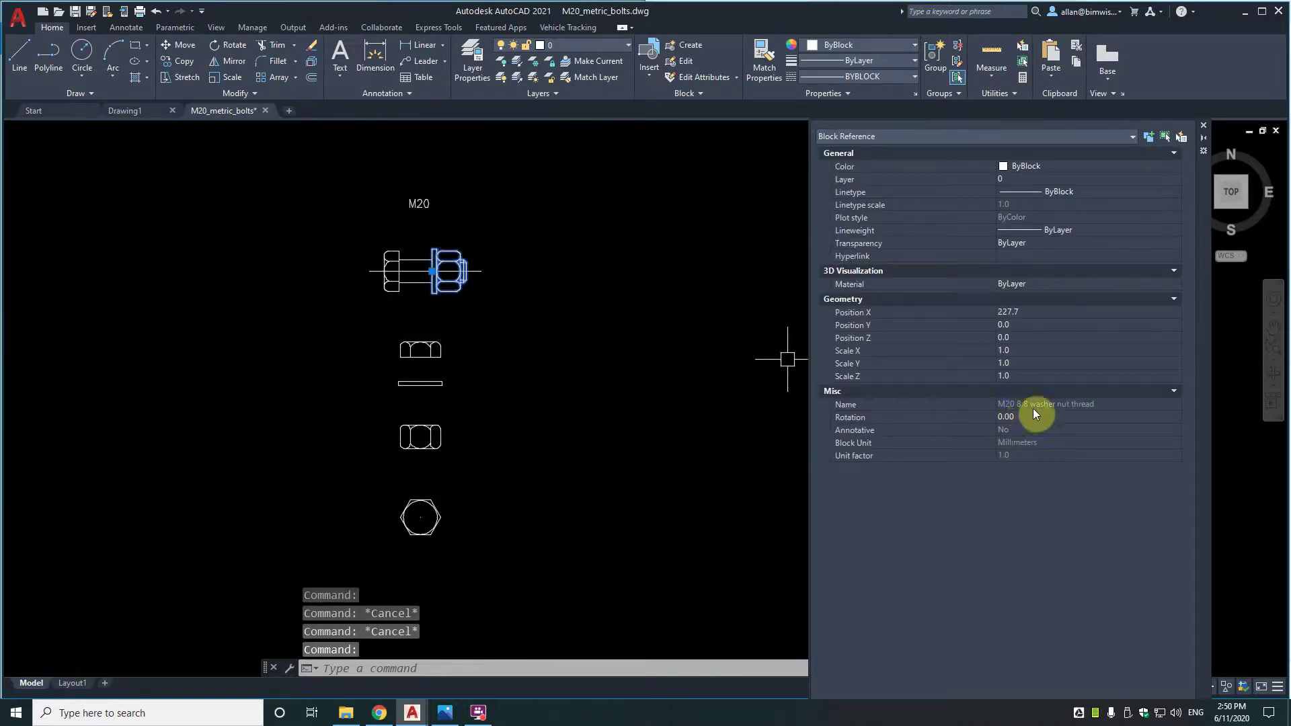
key("Escape")
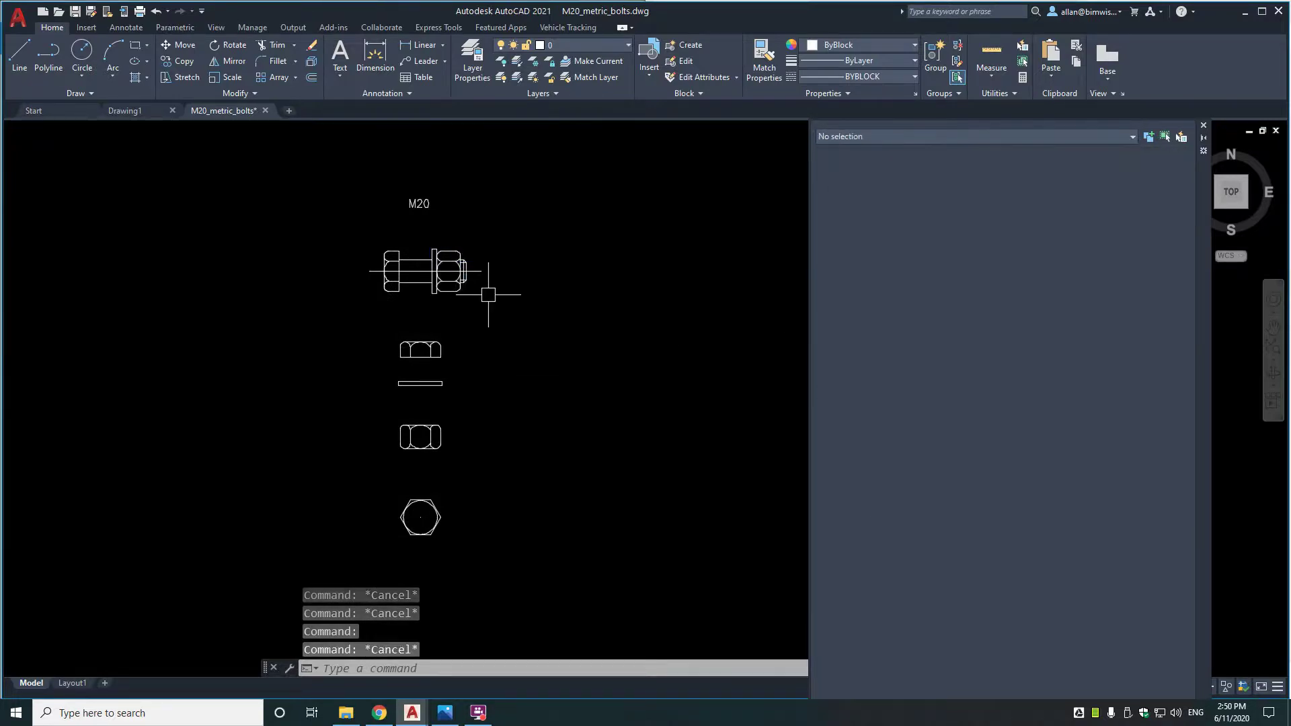
scroll(413, 269, "up", 4)
left_click(417, 239)
key("Escape")
scroll(426, 296, "down", 4)
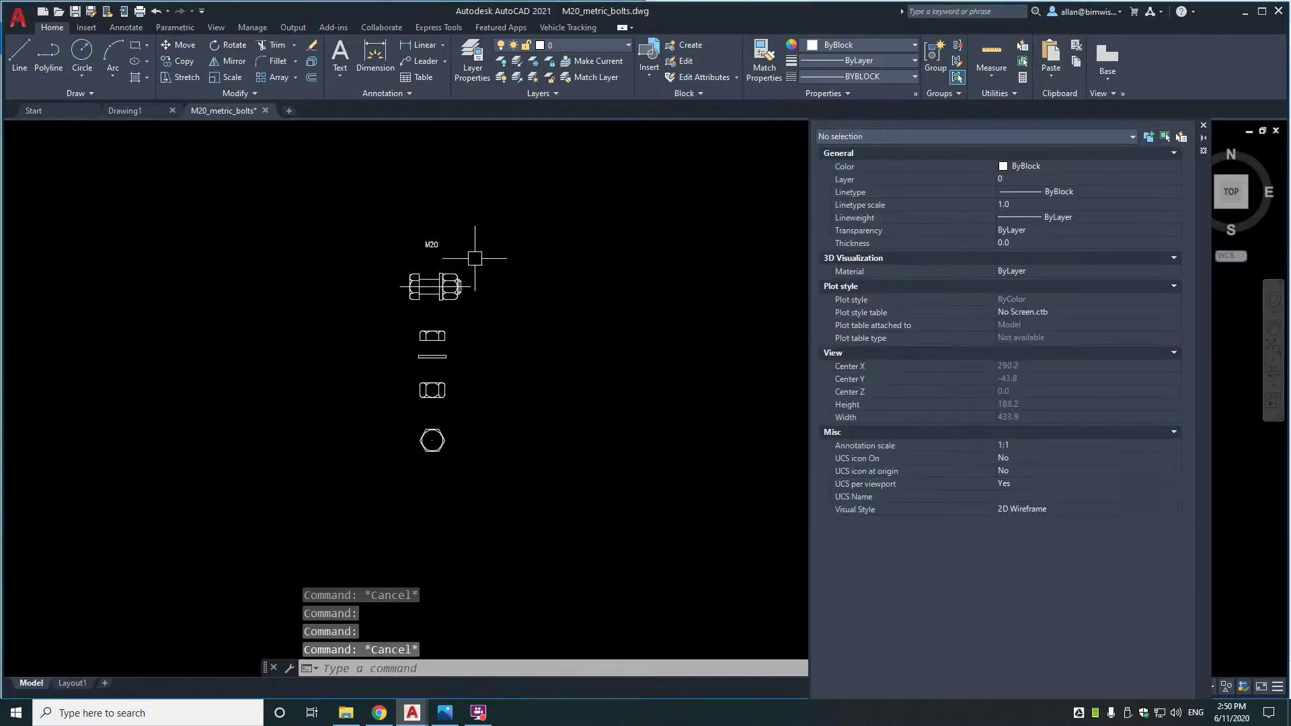
Stretch the bolt's nut end far to the right with a crossing window.
type("s")
key("Return")
left_click(482, 272)
left_click(437, 302)
key("Return")
left_click(430, 311)
left_click(738, 311)
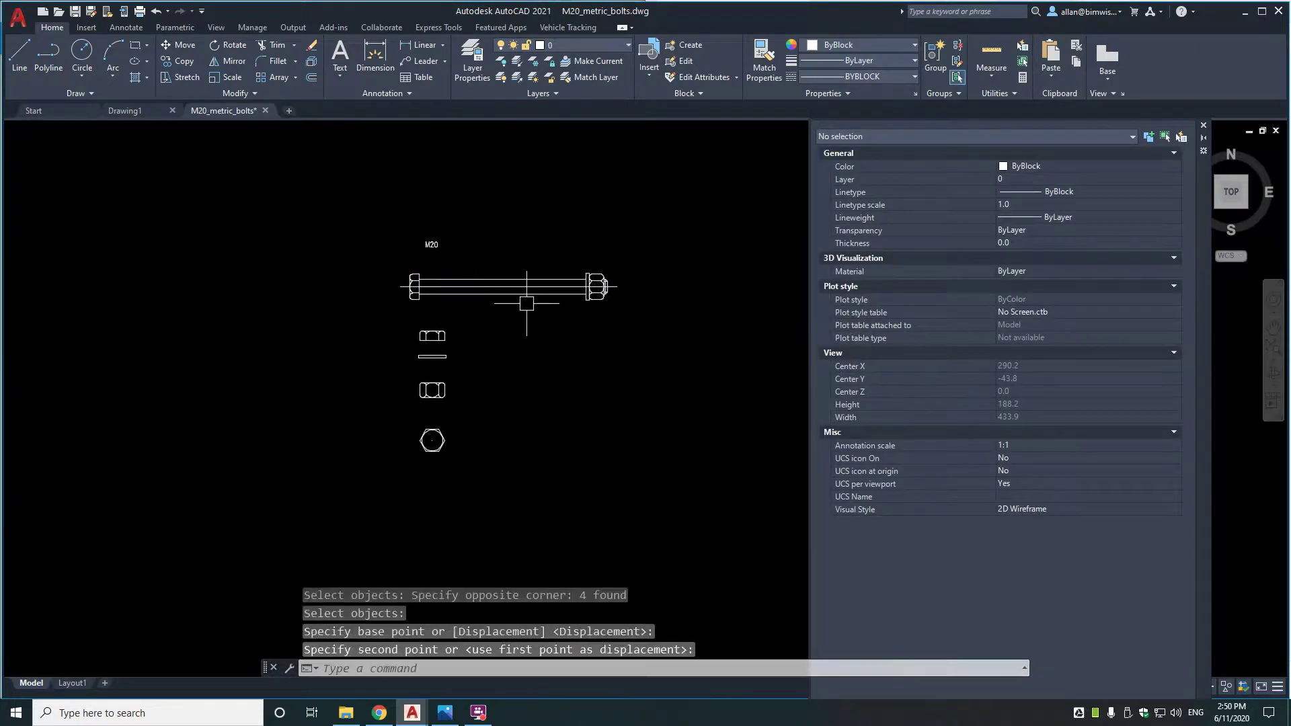
scroll(421, 270, "up", 3)
Draw a vertical plate line beside the bolt head and scale it by 2.
type("l")
key("Return")
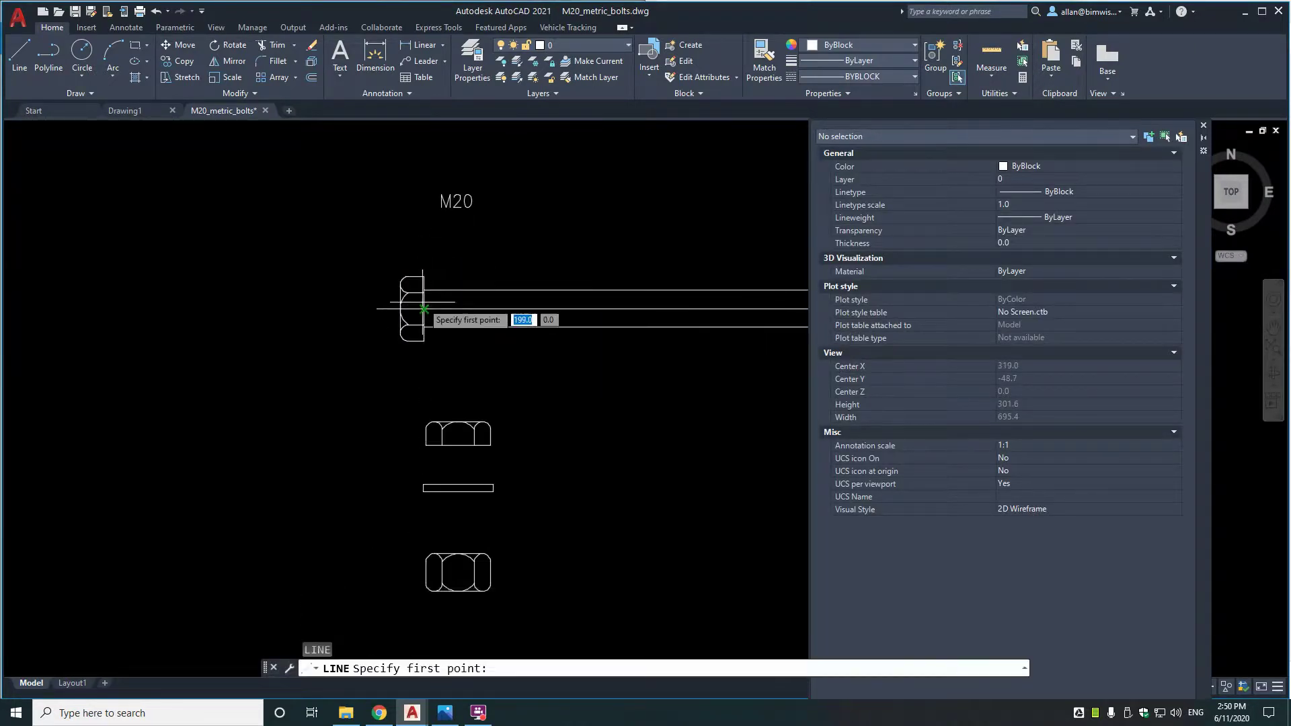
left_click(436, 309)
scroll(434, 353, "down", 4)
scroll(438, 387, "up", 3)
left_click(417, 366)
key("Return")
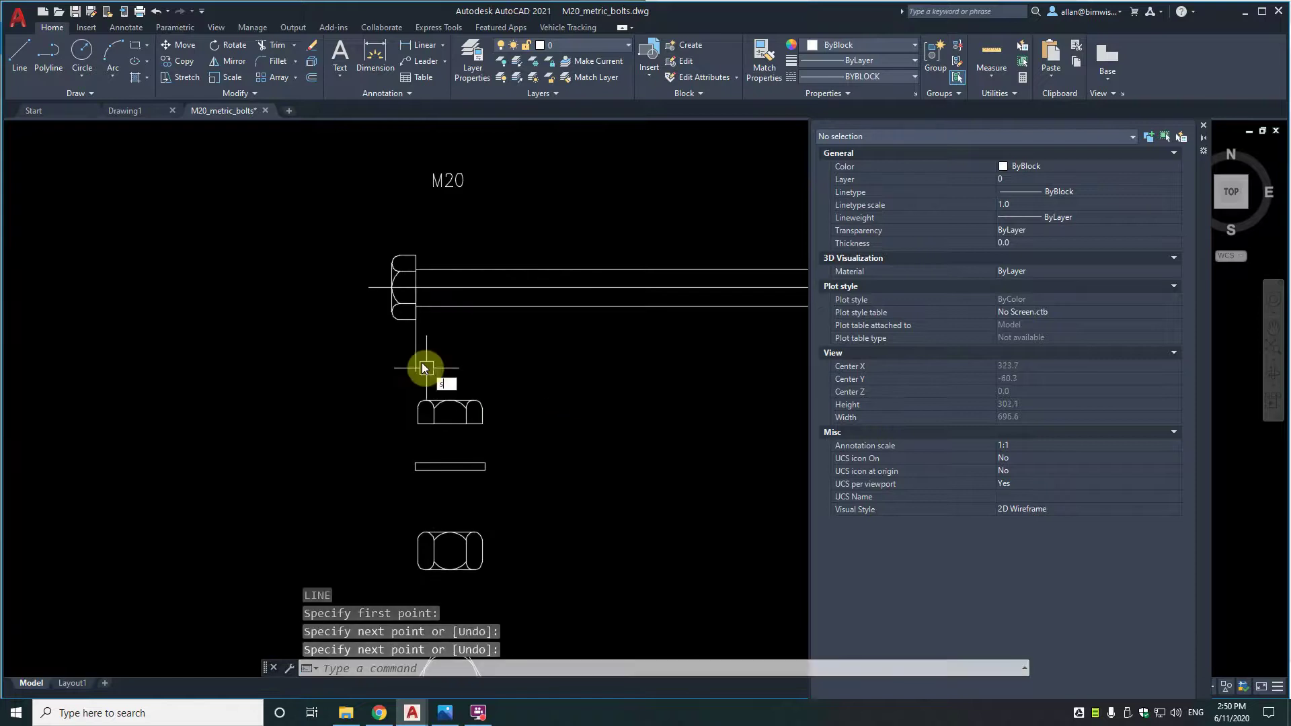
type("sc")
key("Return")
left_click(426, 369)
key("Return")
left_click(416, 372)
type("2")
key("Return")
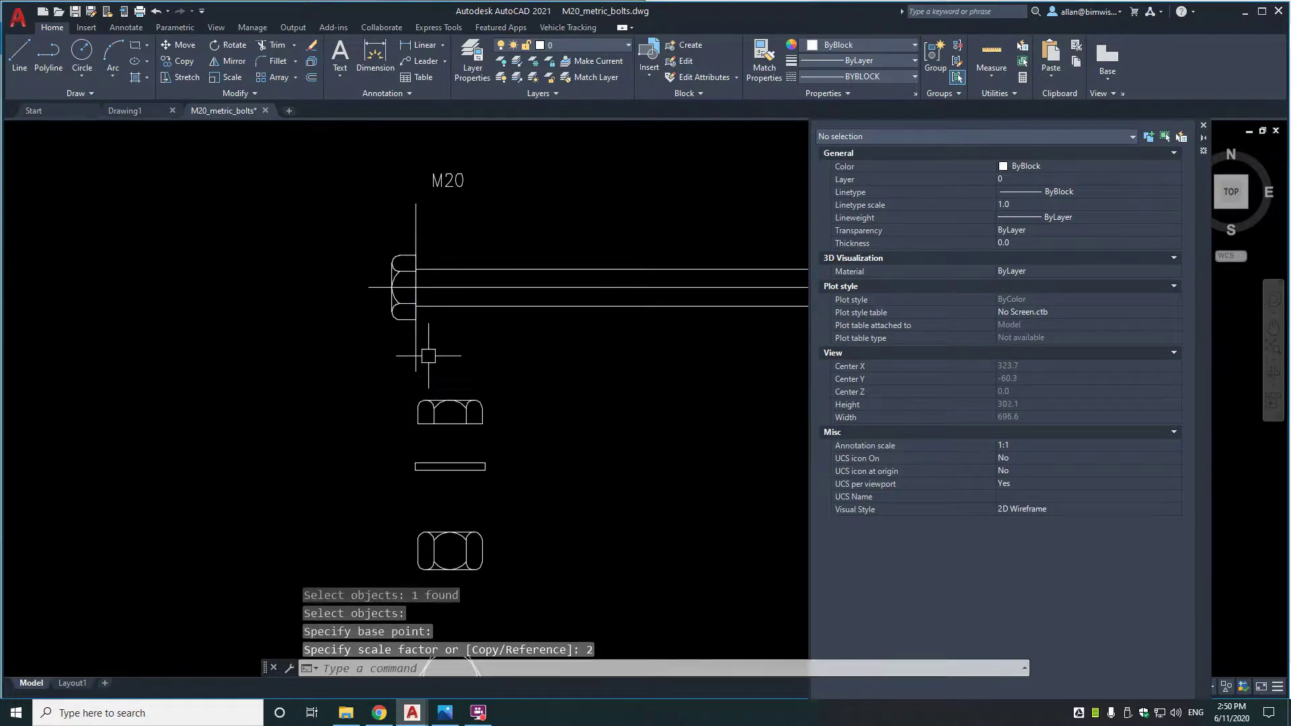
key("Escape")
key("Escape")
Offset the plate line twice to the right by 10.
key("o")
key("Return")
type("10")
key("Return")
left_click(416, 356)
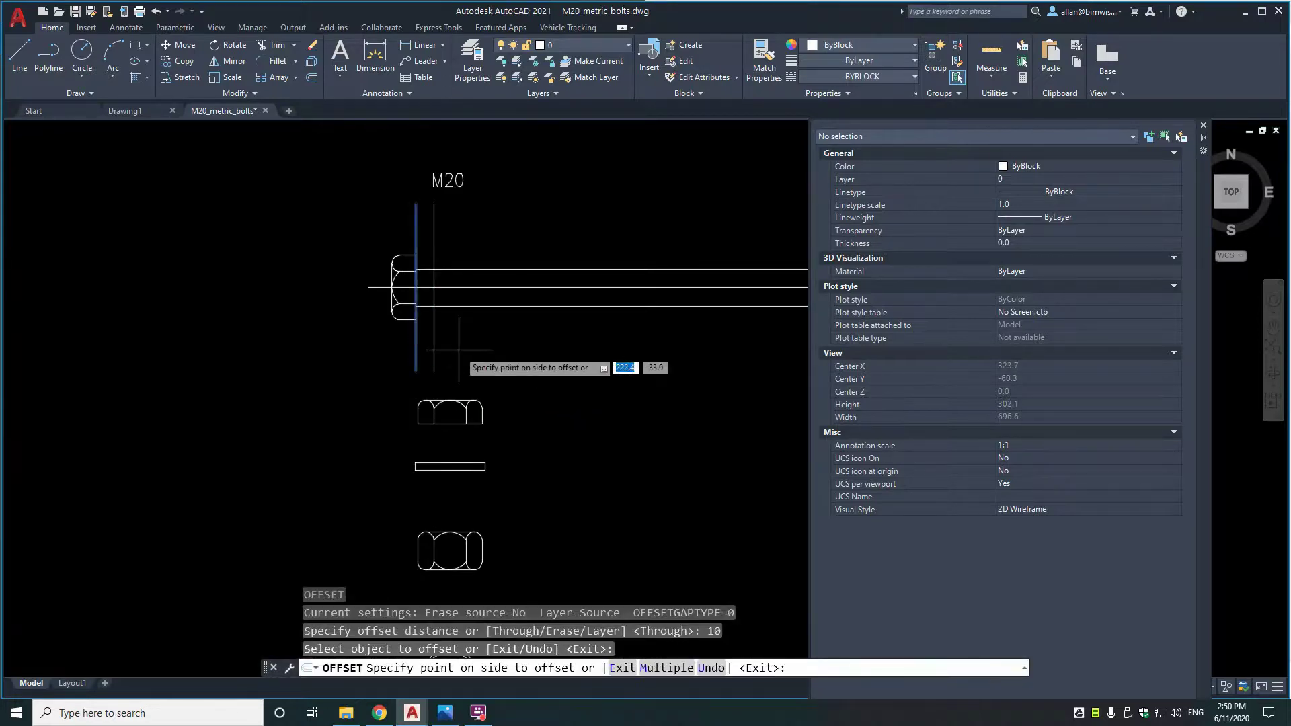
left_click(437, 355)
left_click(435, 355)
left_click(479, 348)
scroll(496, 341, "down", 2)
key("Return")
Stretch the nut end back so it clamps against the plates.
type("s")
key("Return")
left_click(672, 290)
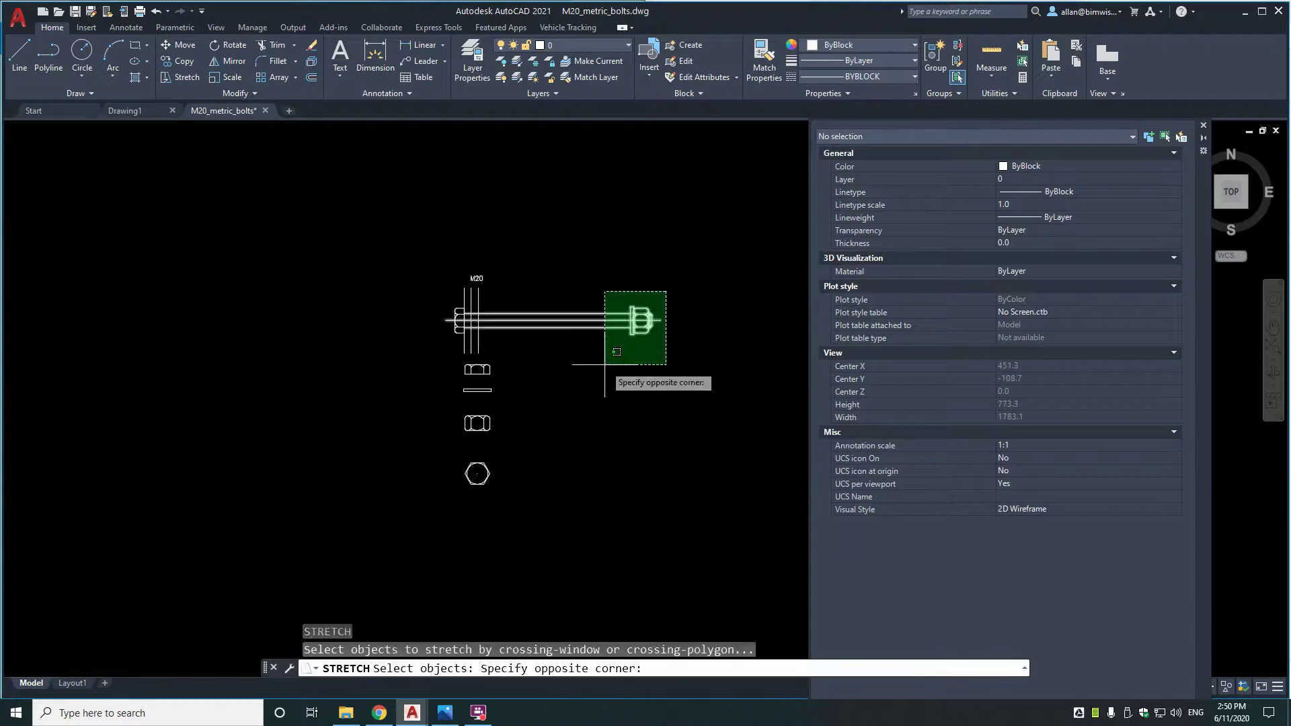
left_click(608, 356)
scroll(645, 306, "up", 4)
key("Return")
left_click(633, 300)
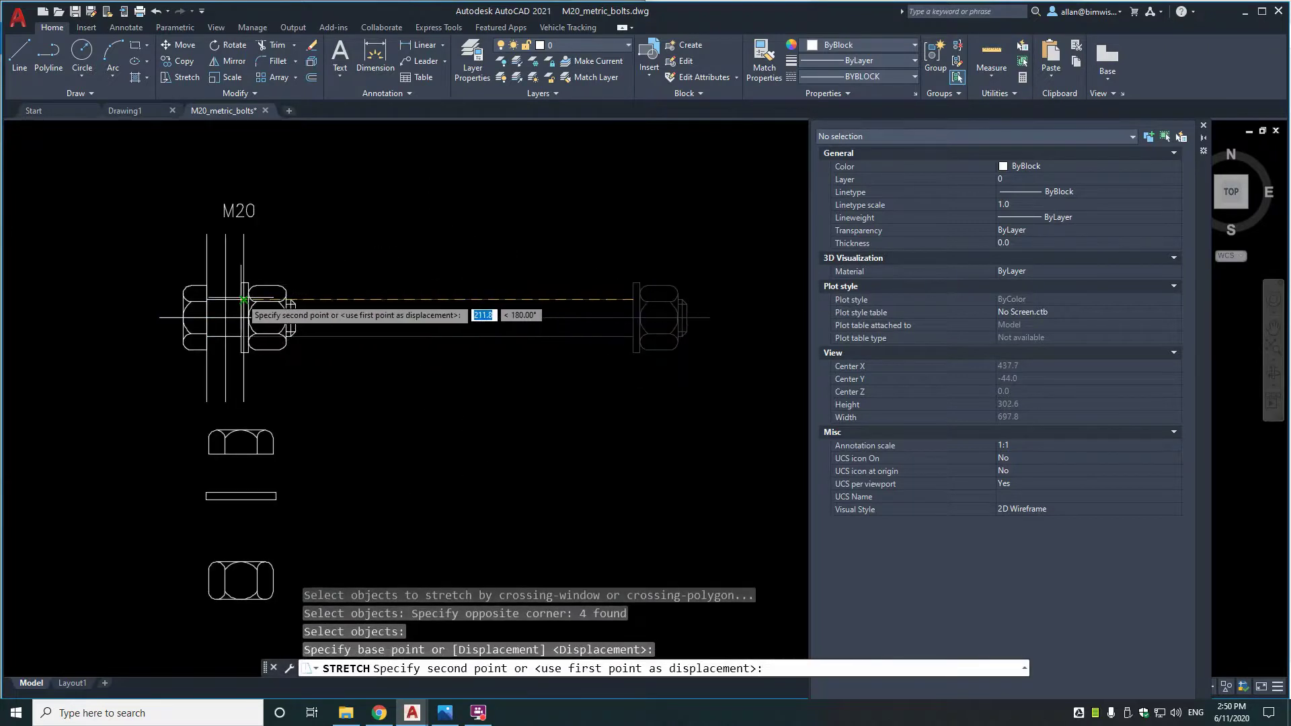
left_click(244, 300)
middle_click_drag(209, 280, 377, 288)
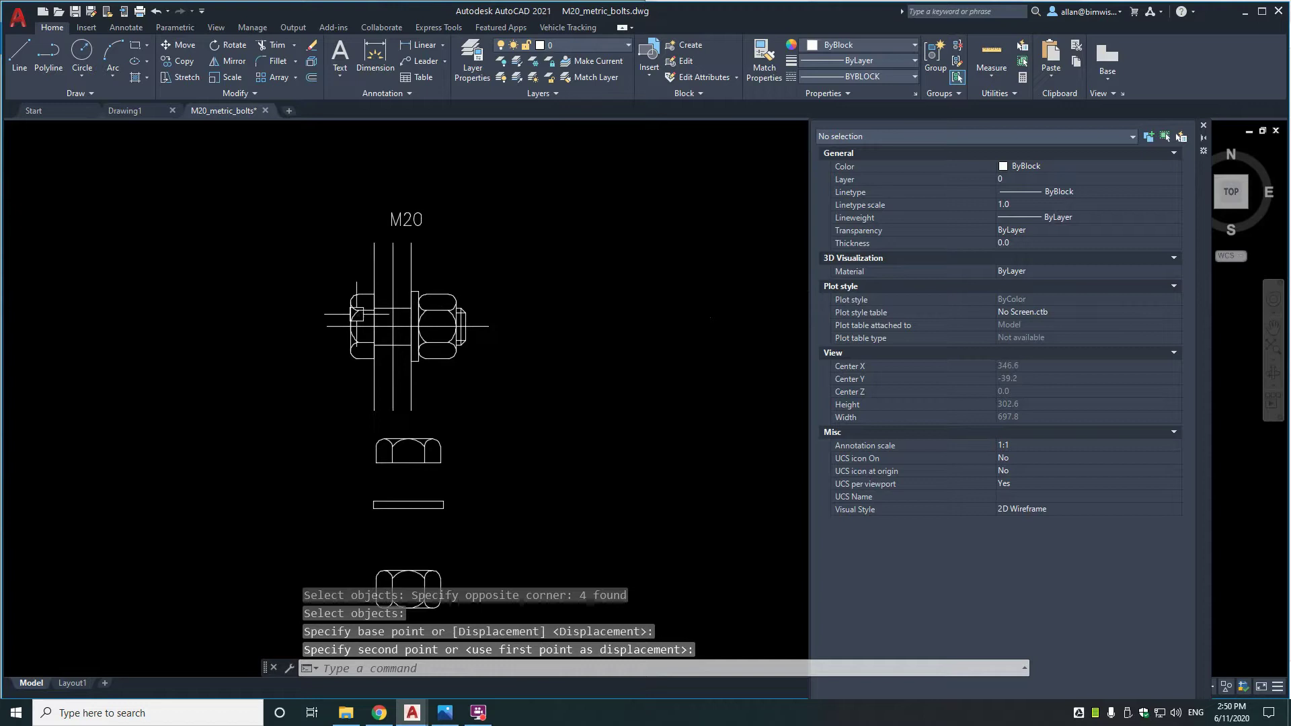
scroll(395, 310, "up", 4)
Erase the three stray lines above the plates, undoing a mistaken erase.
type("e")
key("Return")
left_click(419, 380)
left_click(444, 384)
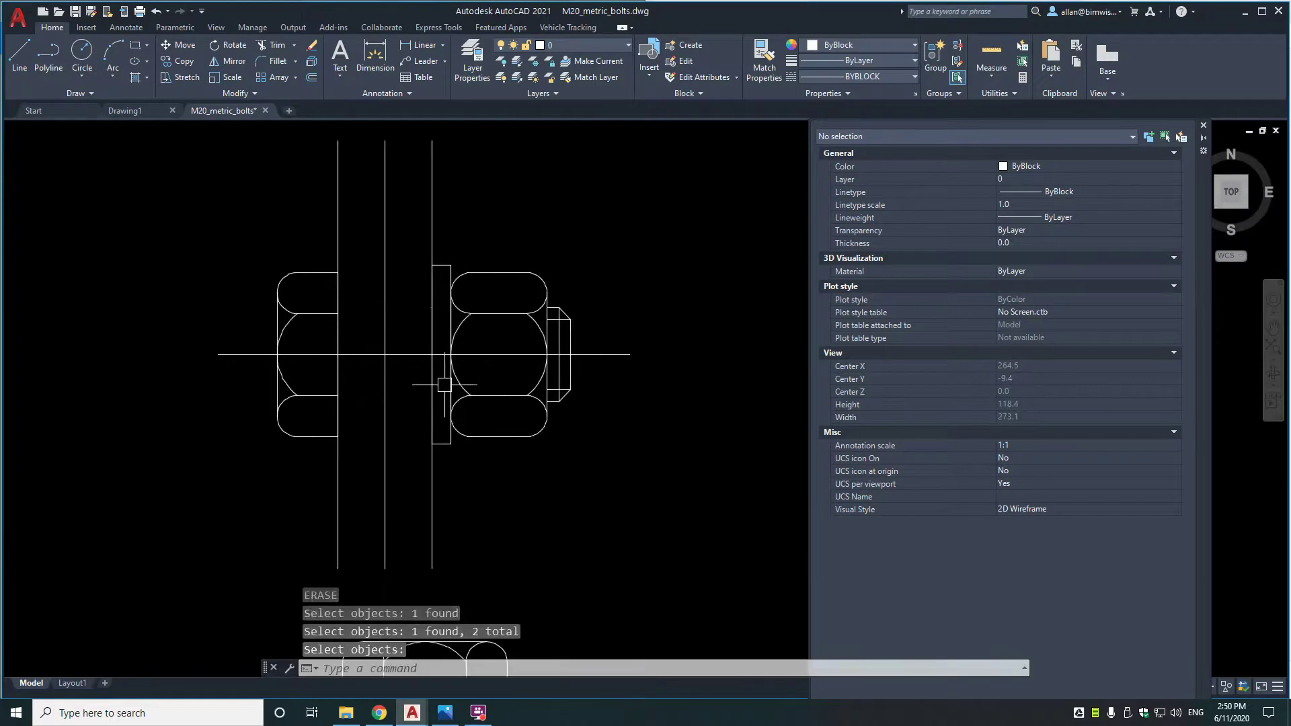
scroll(579, 384, "down", 3)
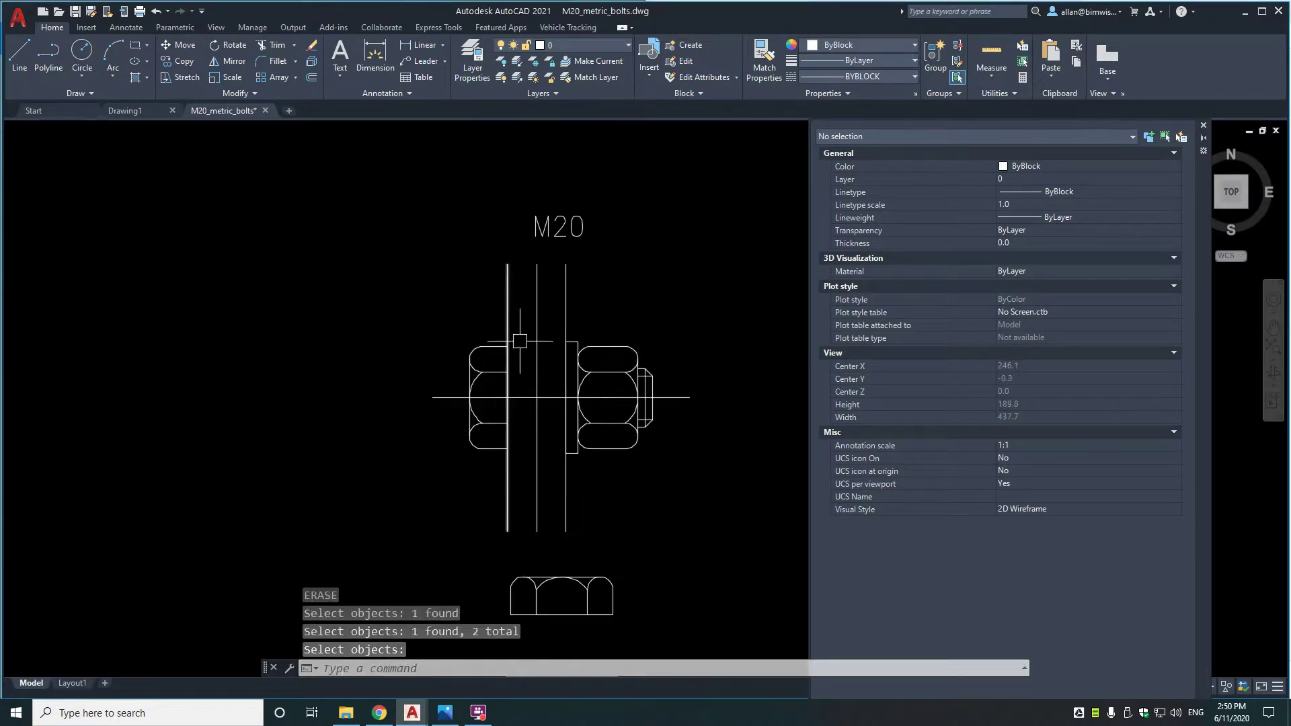
key("ctrl+z")
key("ctrl+z")
type("e")
key("Return")
left_click(400, 256)
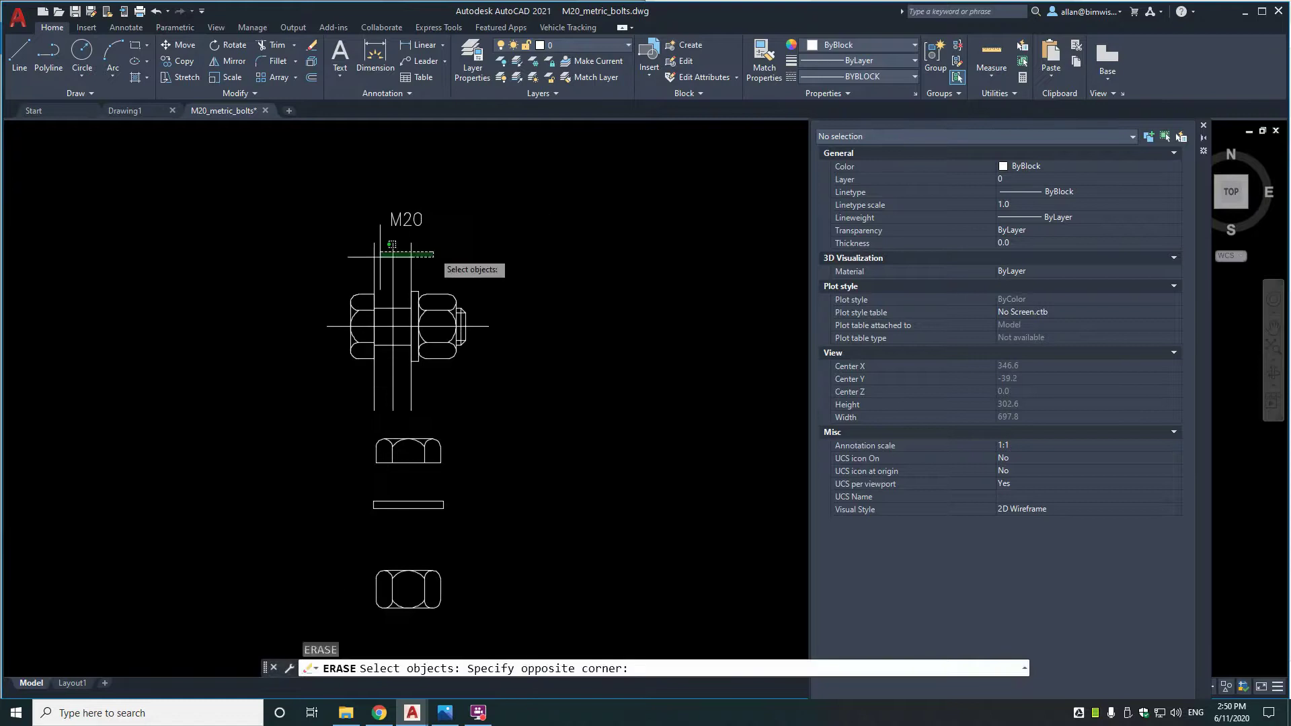
left_click(376, 263)
scroll(384, 289, "down", 4)
scroll(527, 326, "up", 3)
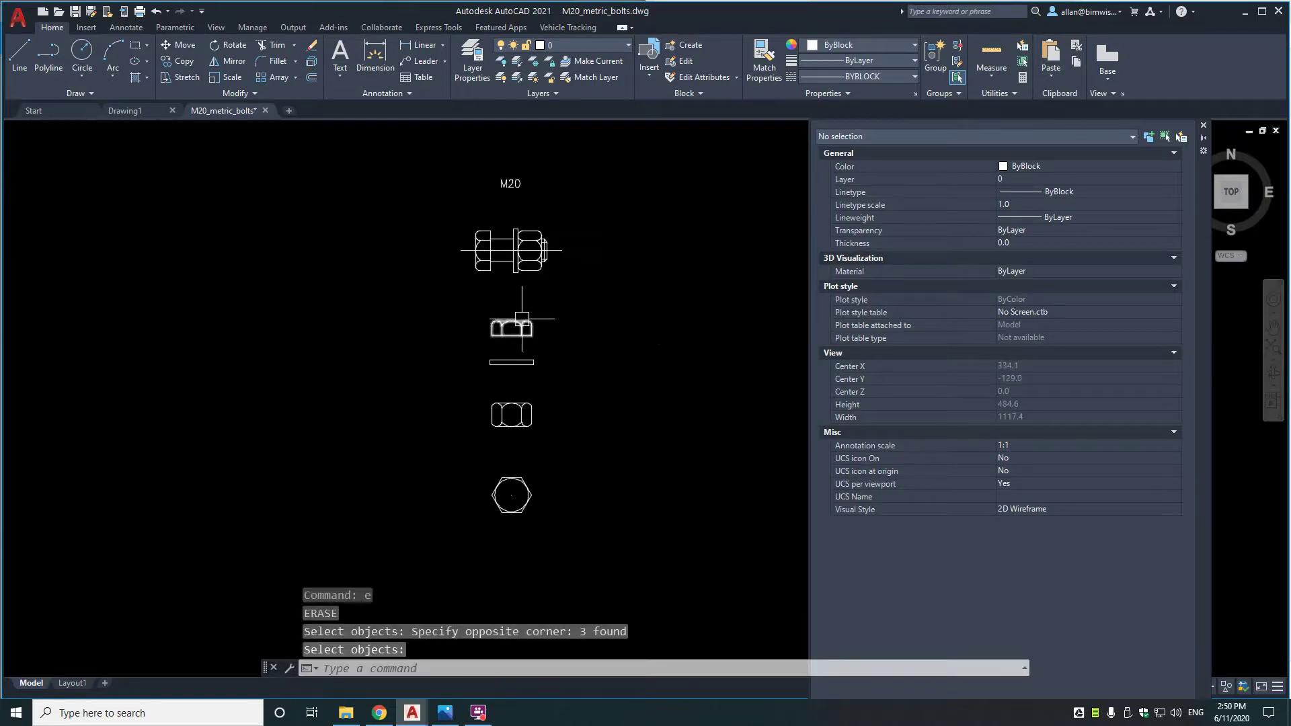
Delete the three stray objects, then check the head and washer block names in Properties.
key("Return")
left_click(530, 329)
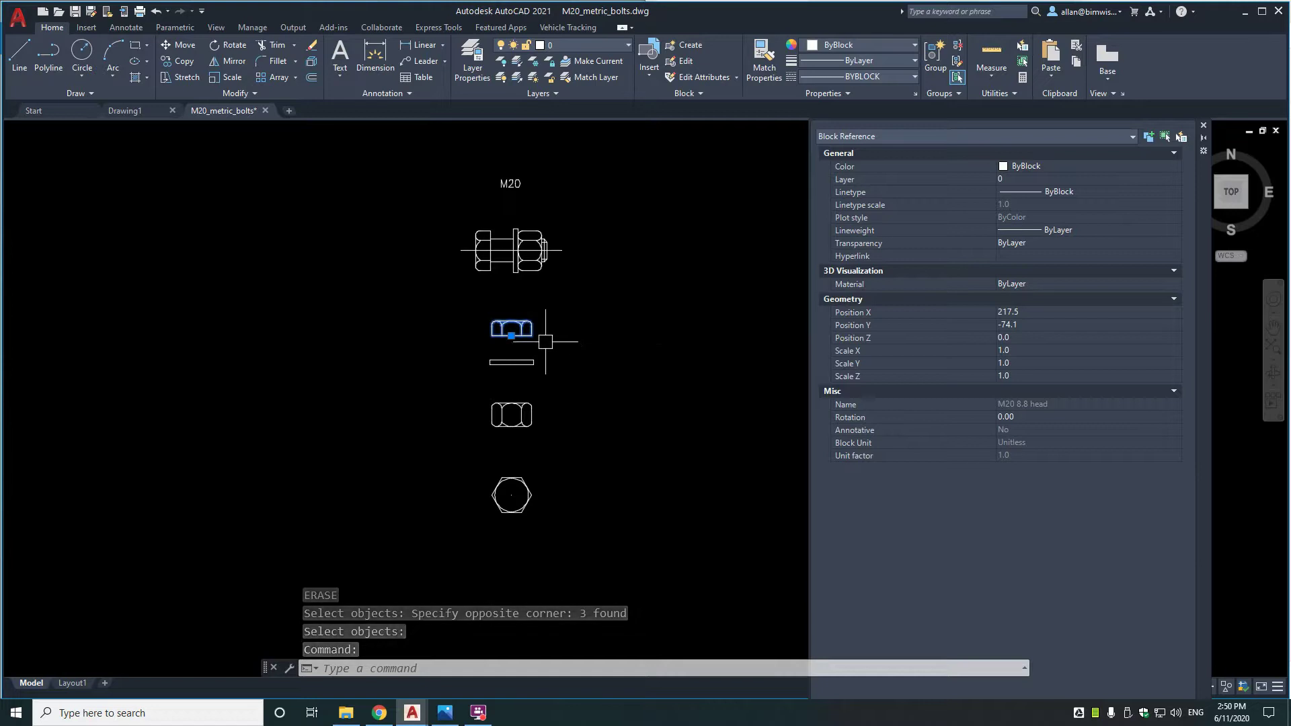
key("Escape")
left_click(526, 362)
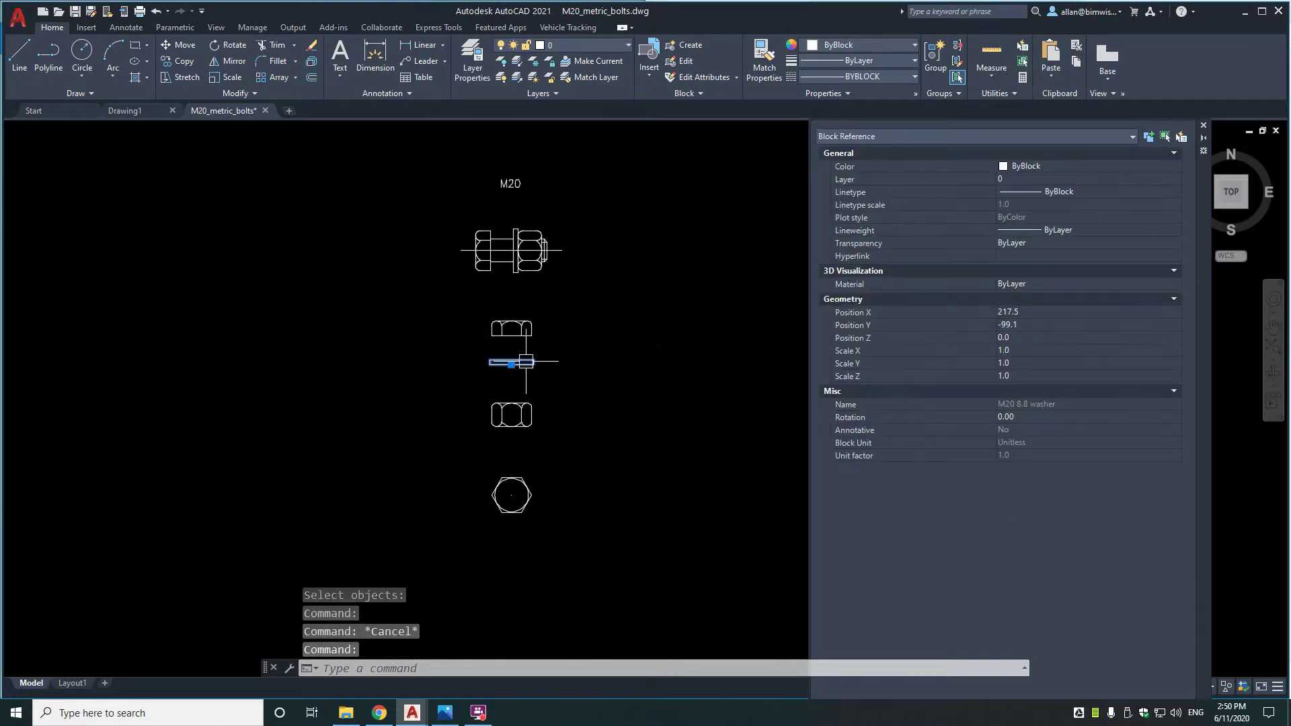
key("Escape")
Window-select the washer nut thread block on the bolt and read its properties.
scroll(524, 275, "up", 4)
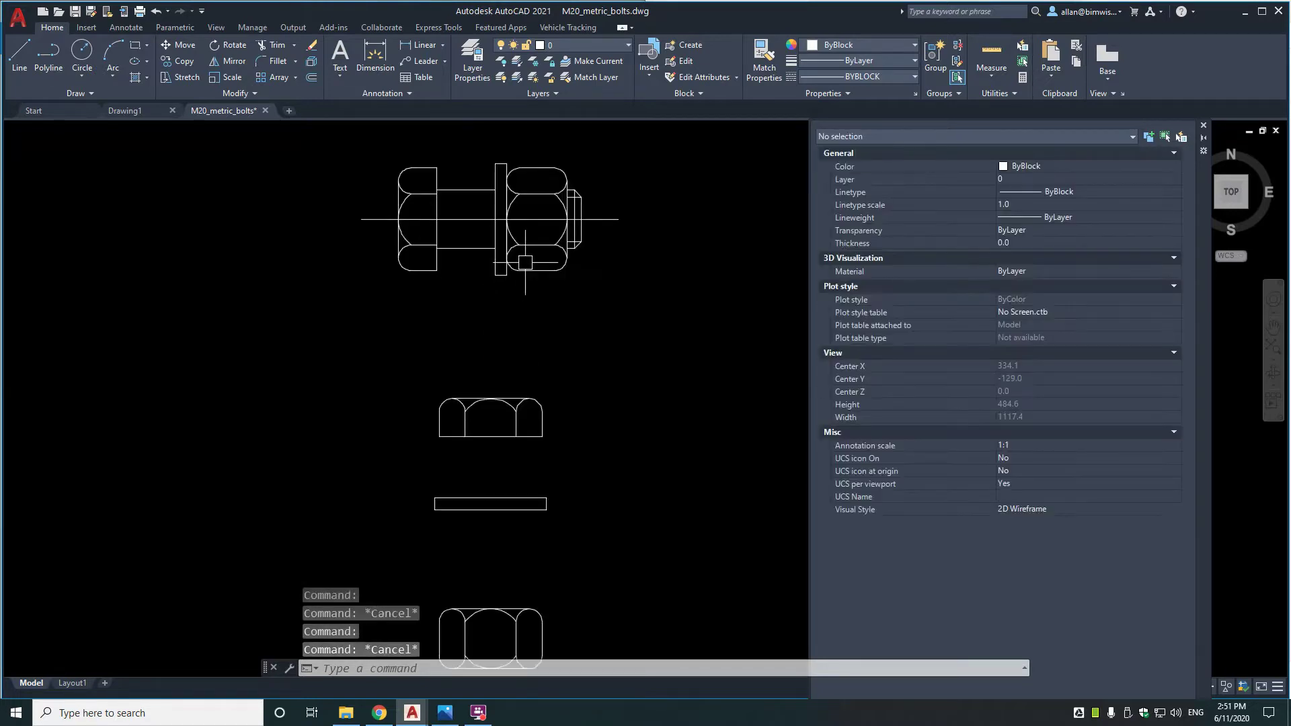
left_click(531, 259)
left_click(494, 215)
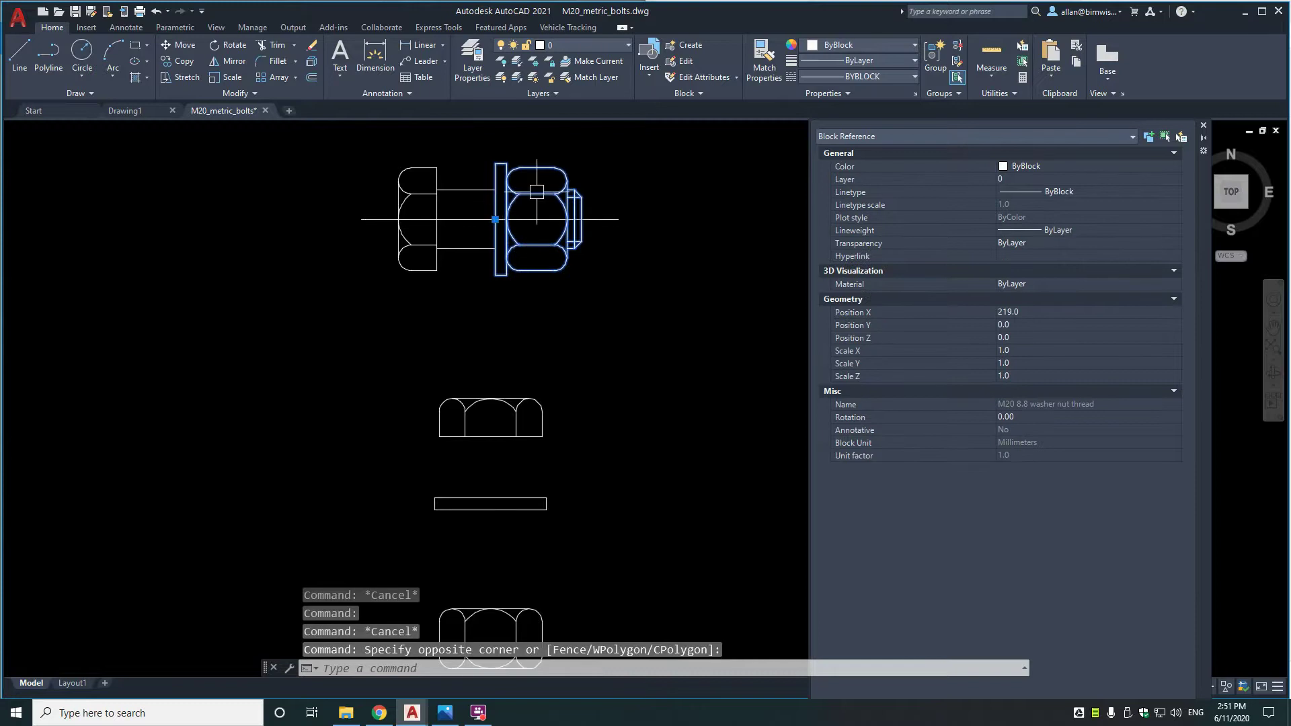
scroll(536, 191, "down", 3)
scroll(549, 198, "up", 3)
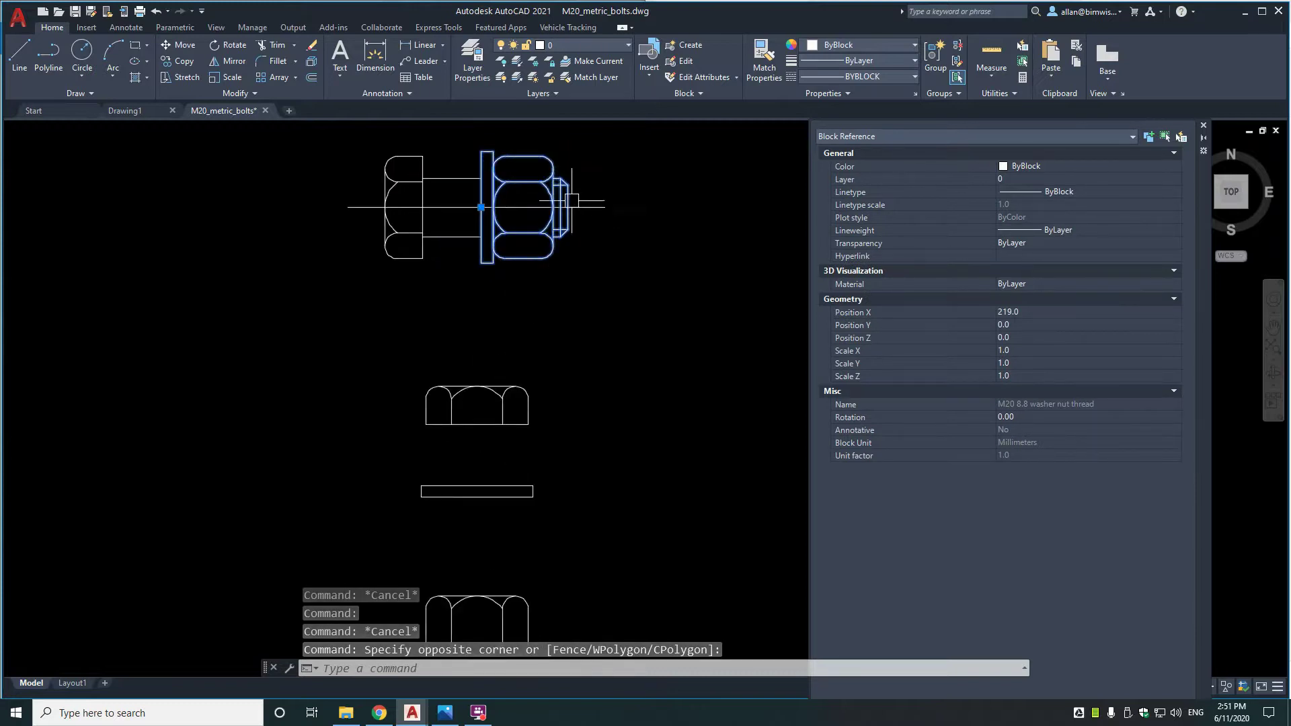
scroll(568, 206, "down", 3)
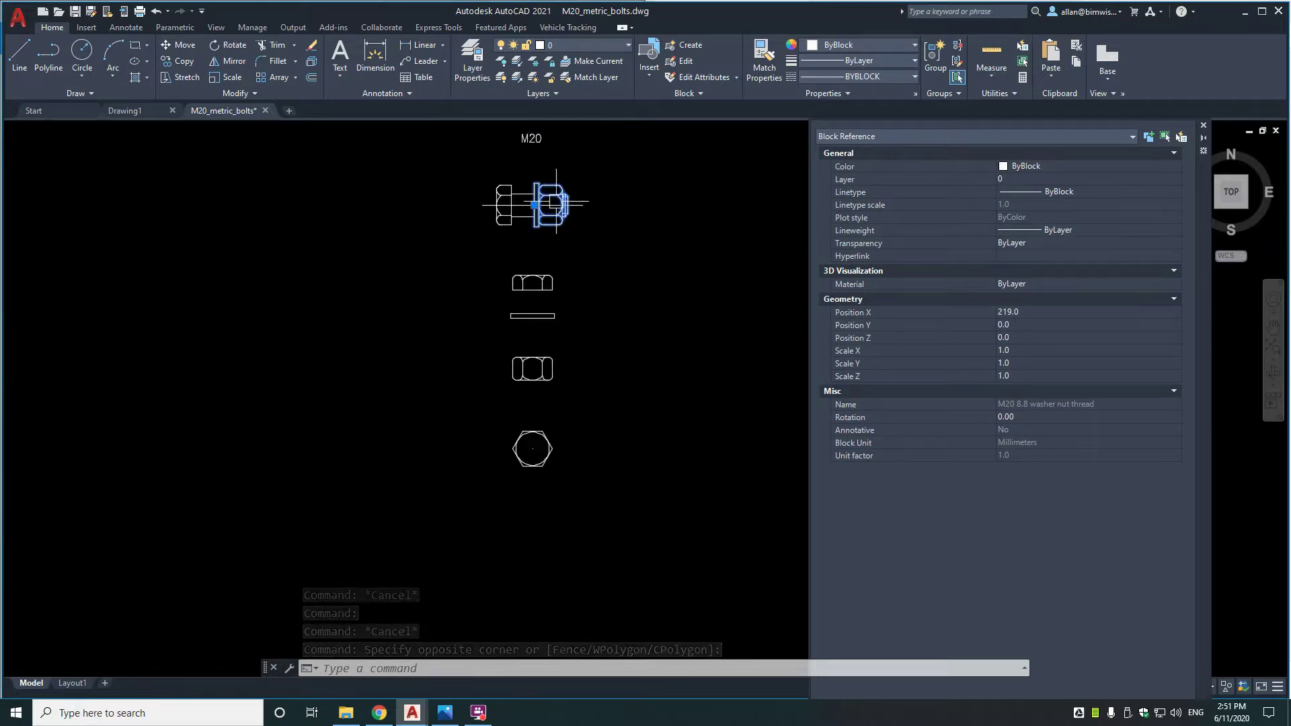
scroll(572, 199, "up", 4)
key("Escape")
scroll(581, 188, "down", 2)
key("Escape")
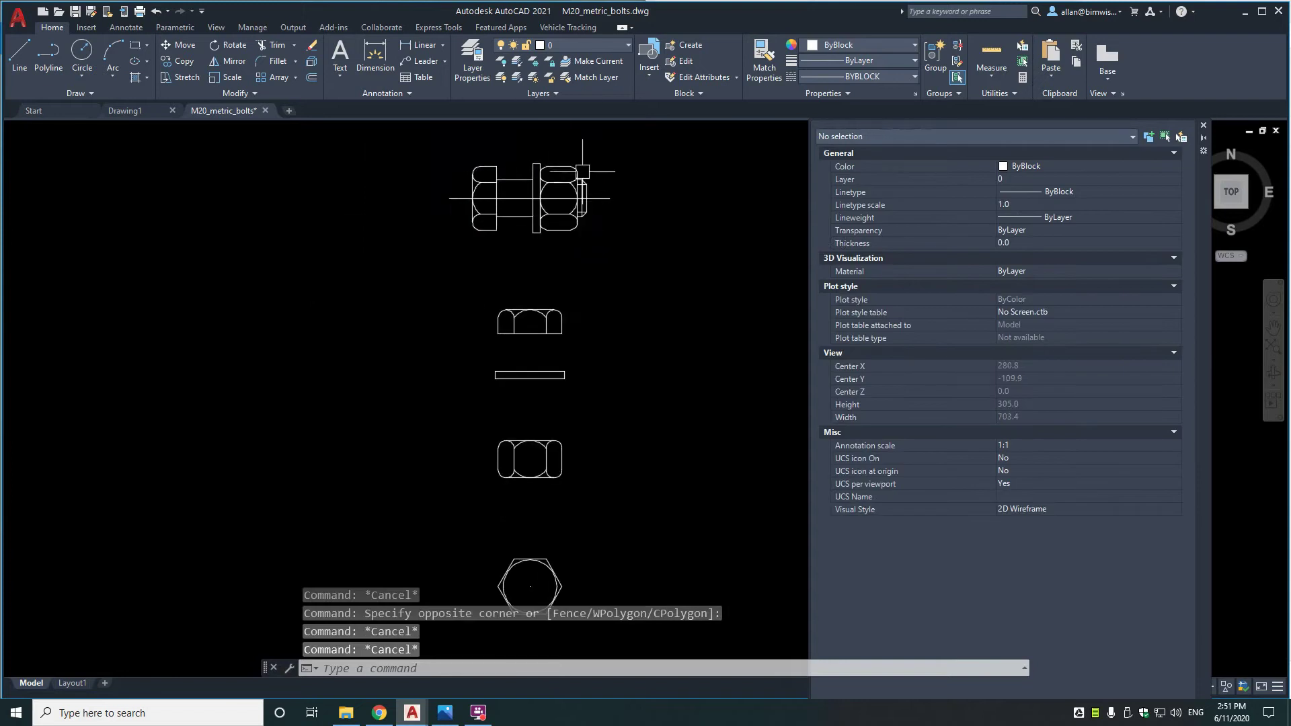
Inspect the M20 8.8 nut and M20 8.8 plan blocks in the lower views.
scroll(578, 177, "down", 2)
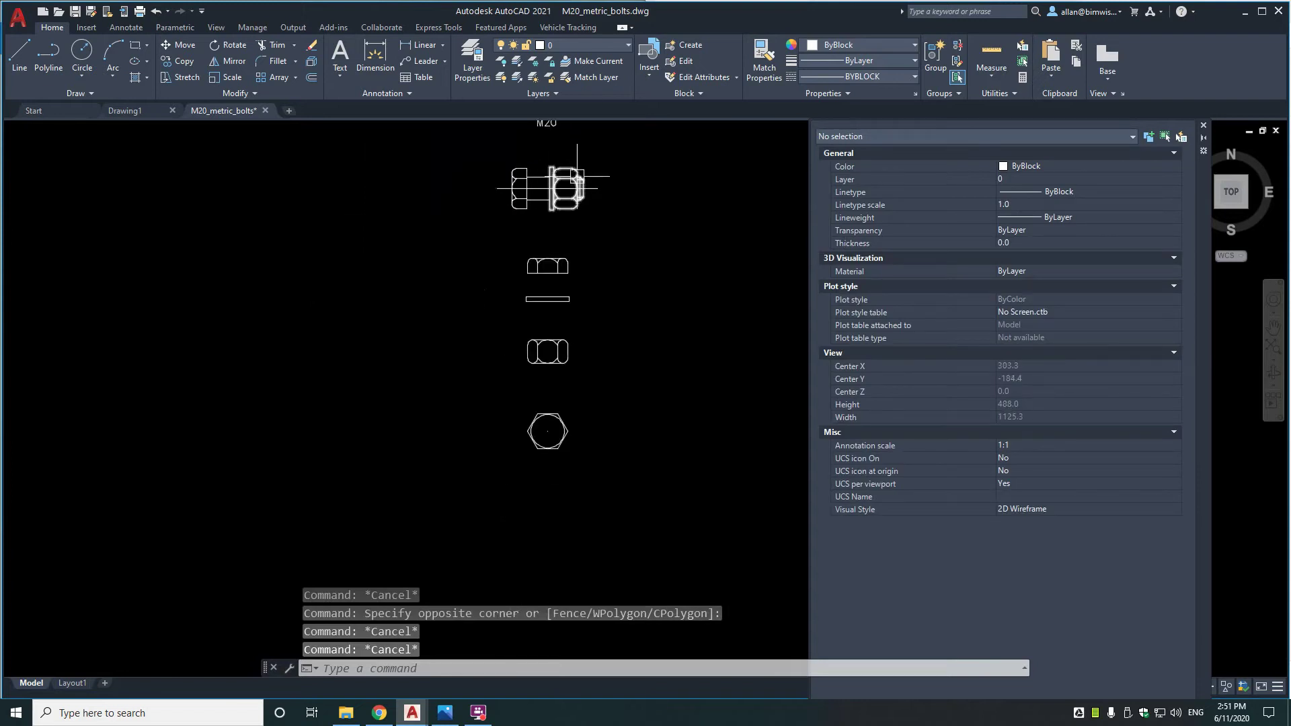
left_click(554, 352)
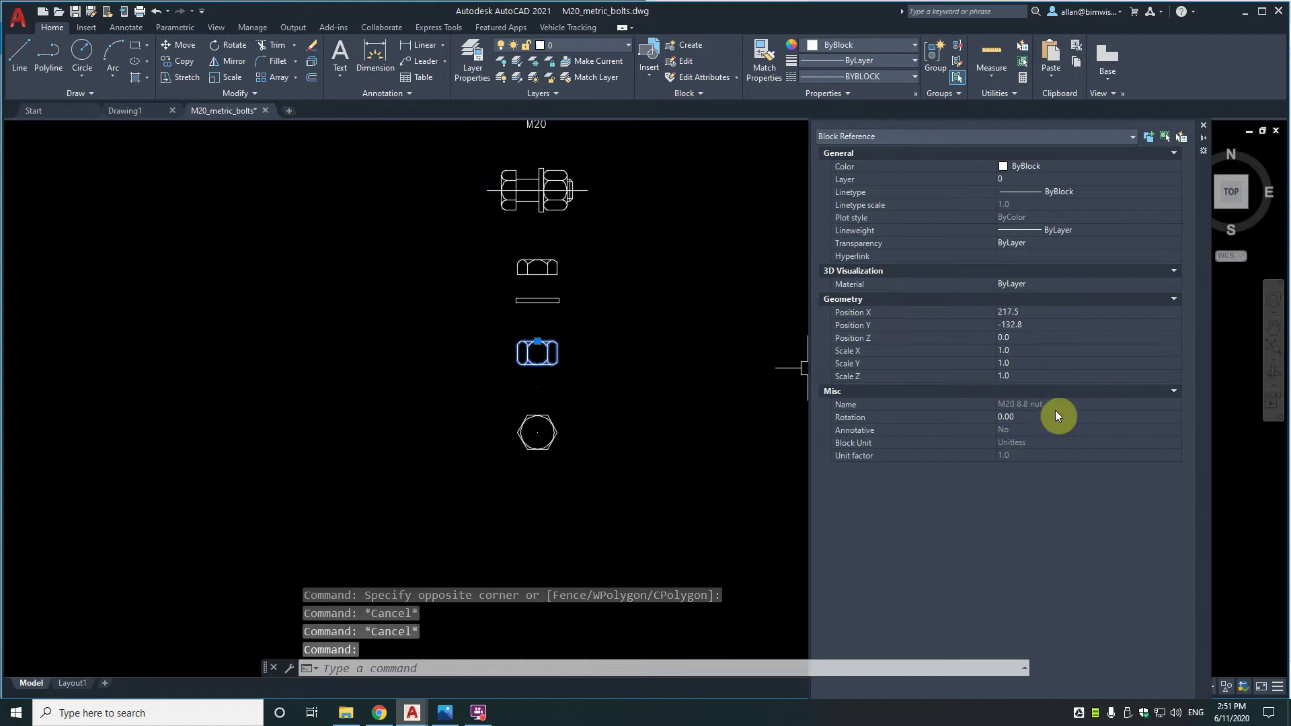
key("Escape")
left_click(556, 432)
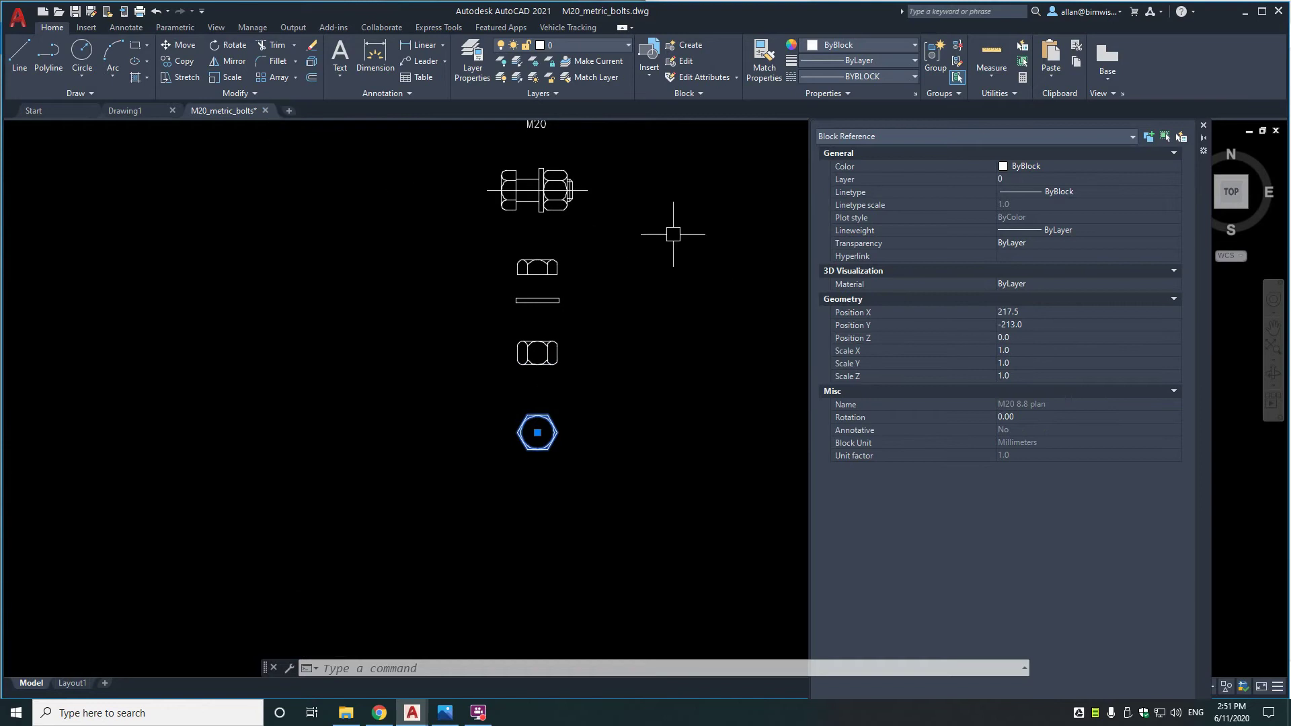
middle_click_drag(673, 234, 630, 285)
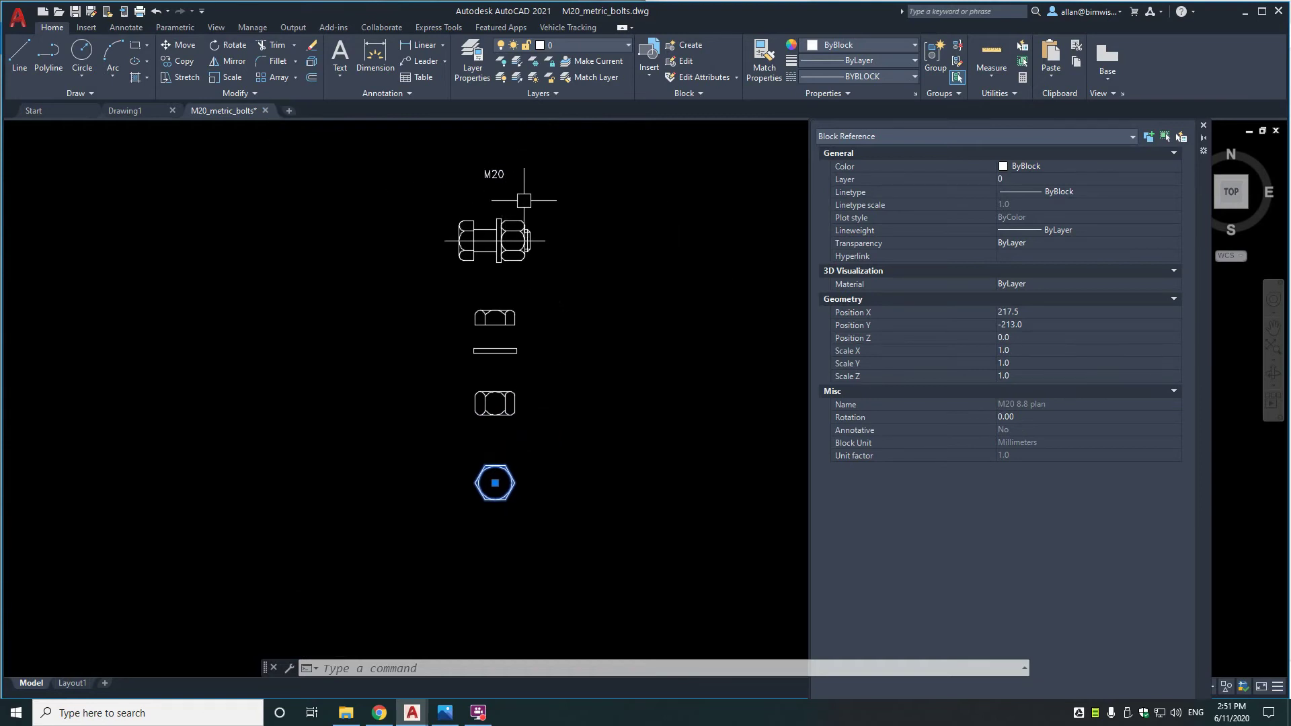